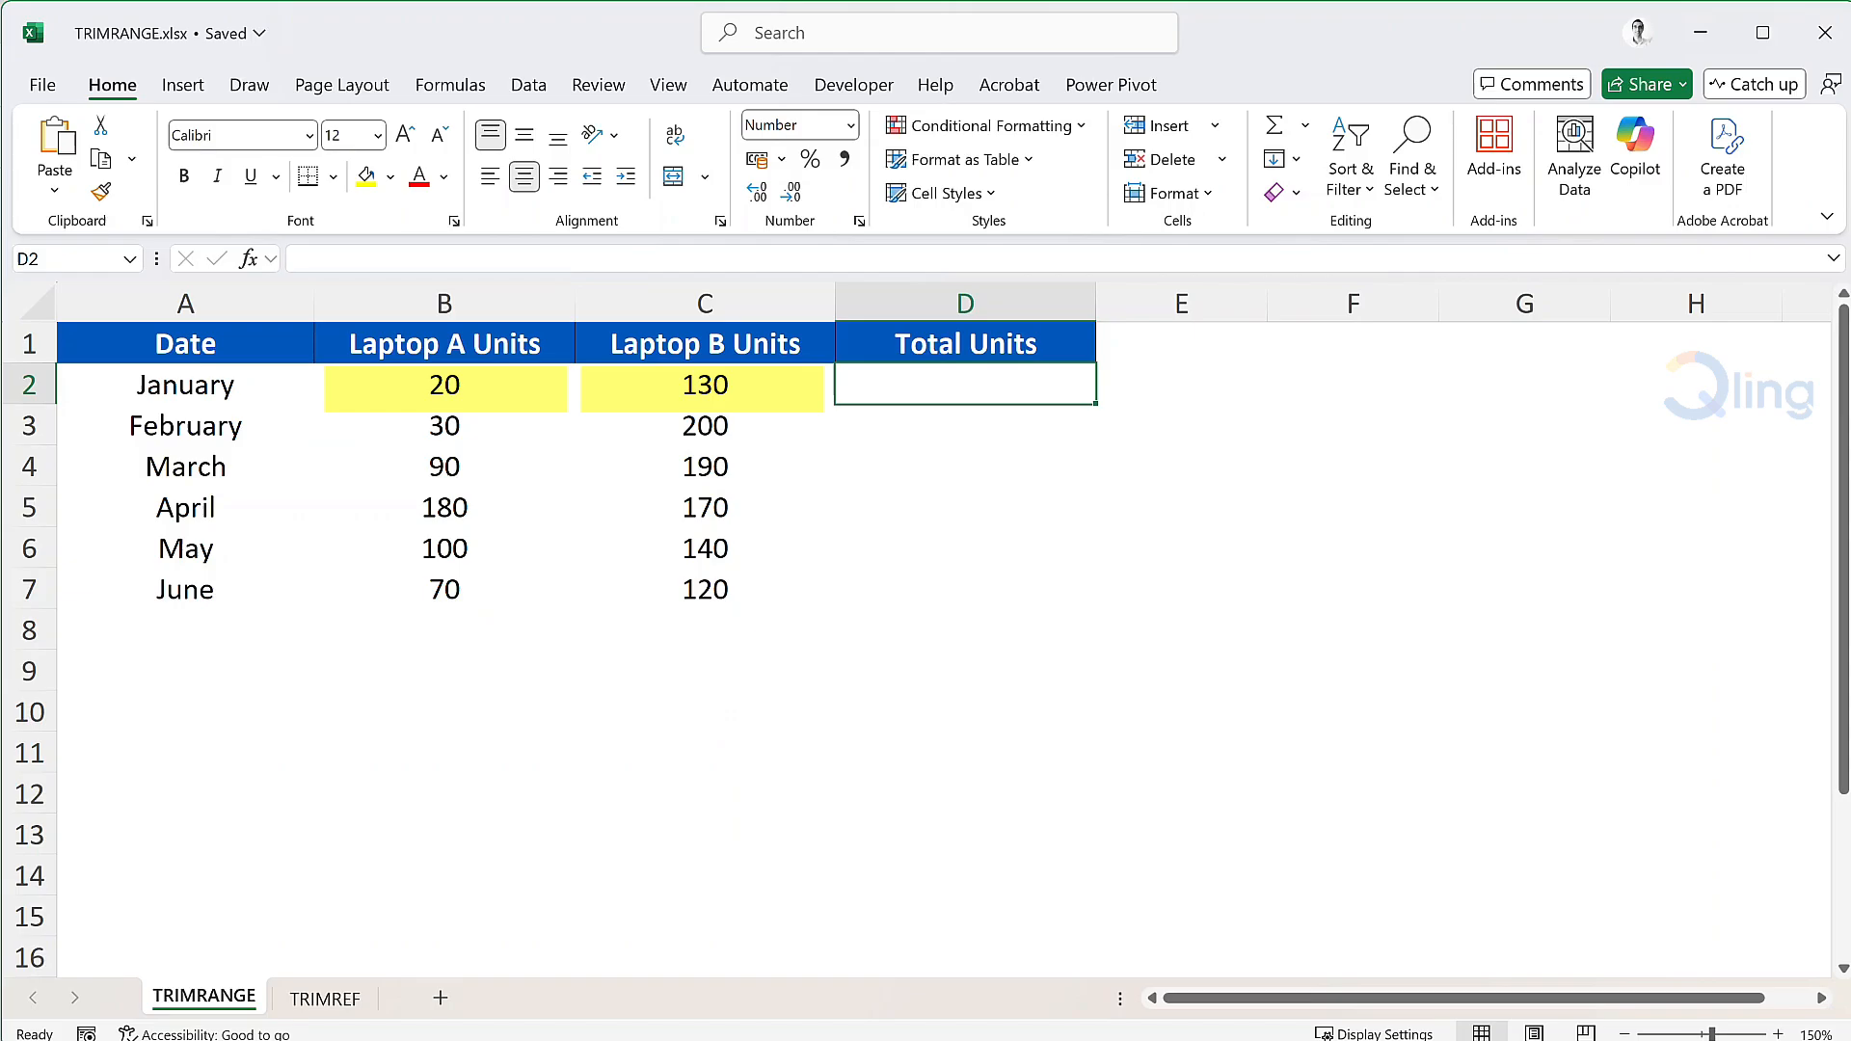
Enter =B2+C2 in D2 to total January's Laptop A and Laptop B units.
type("=")
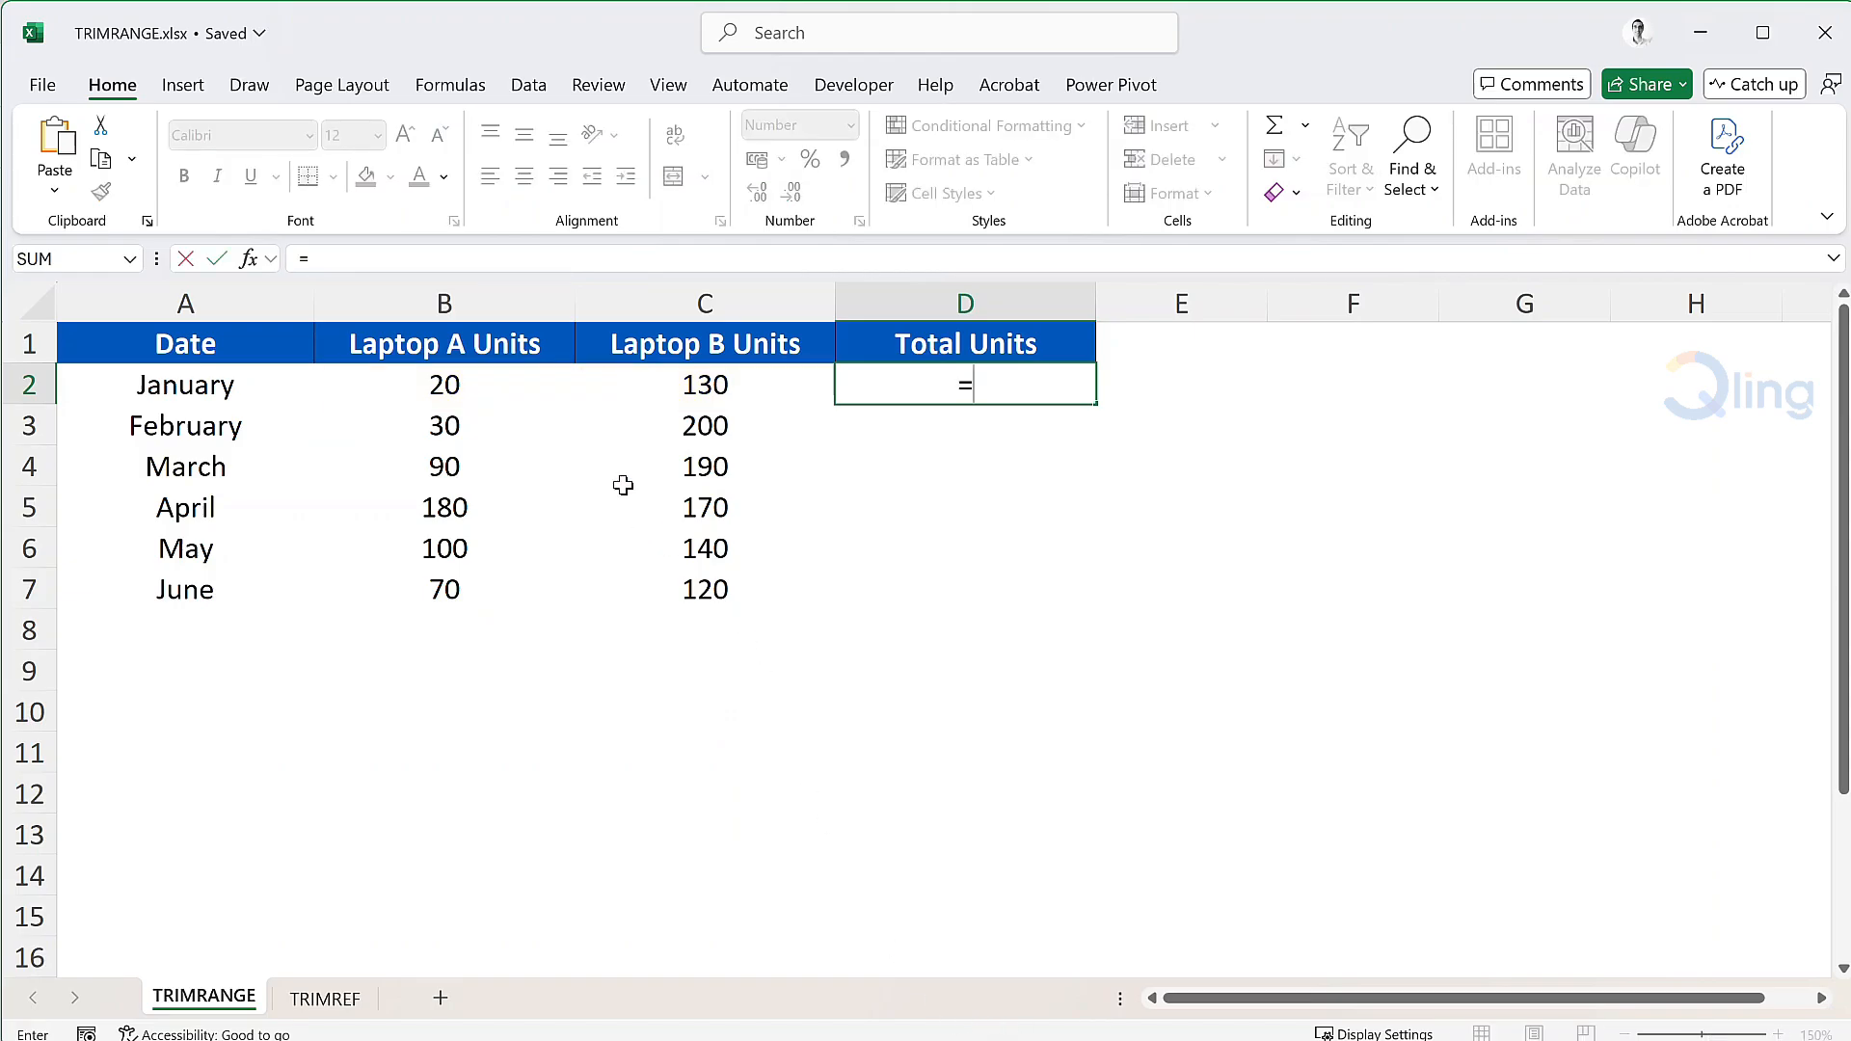
left_click(505, 393)
type("+")
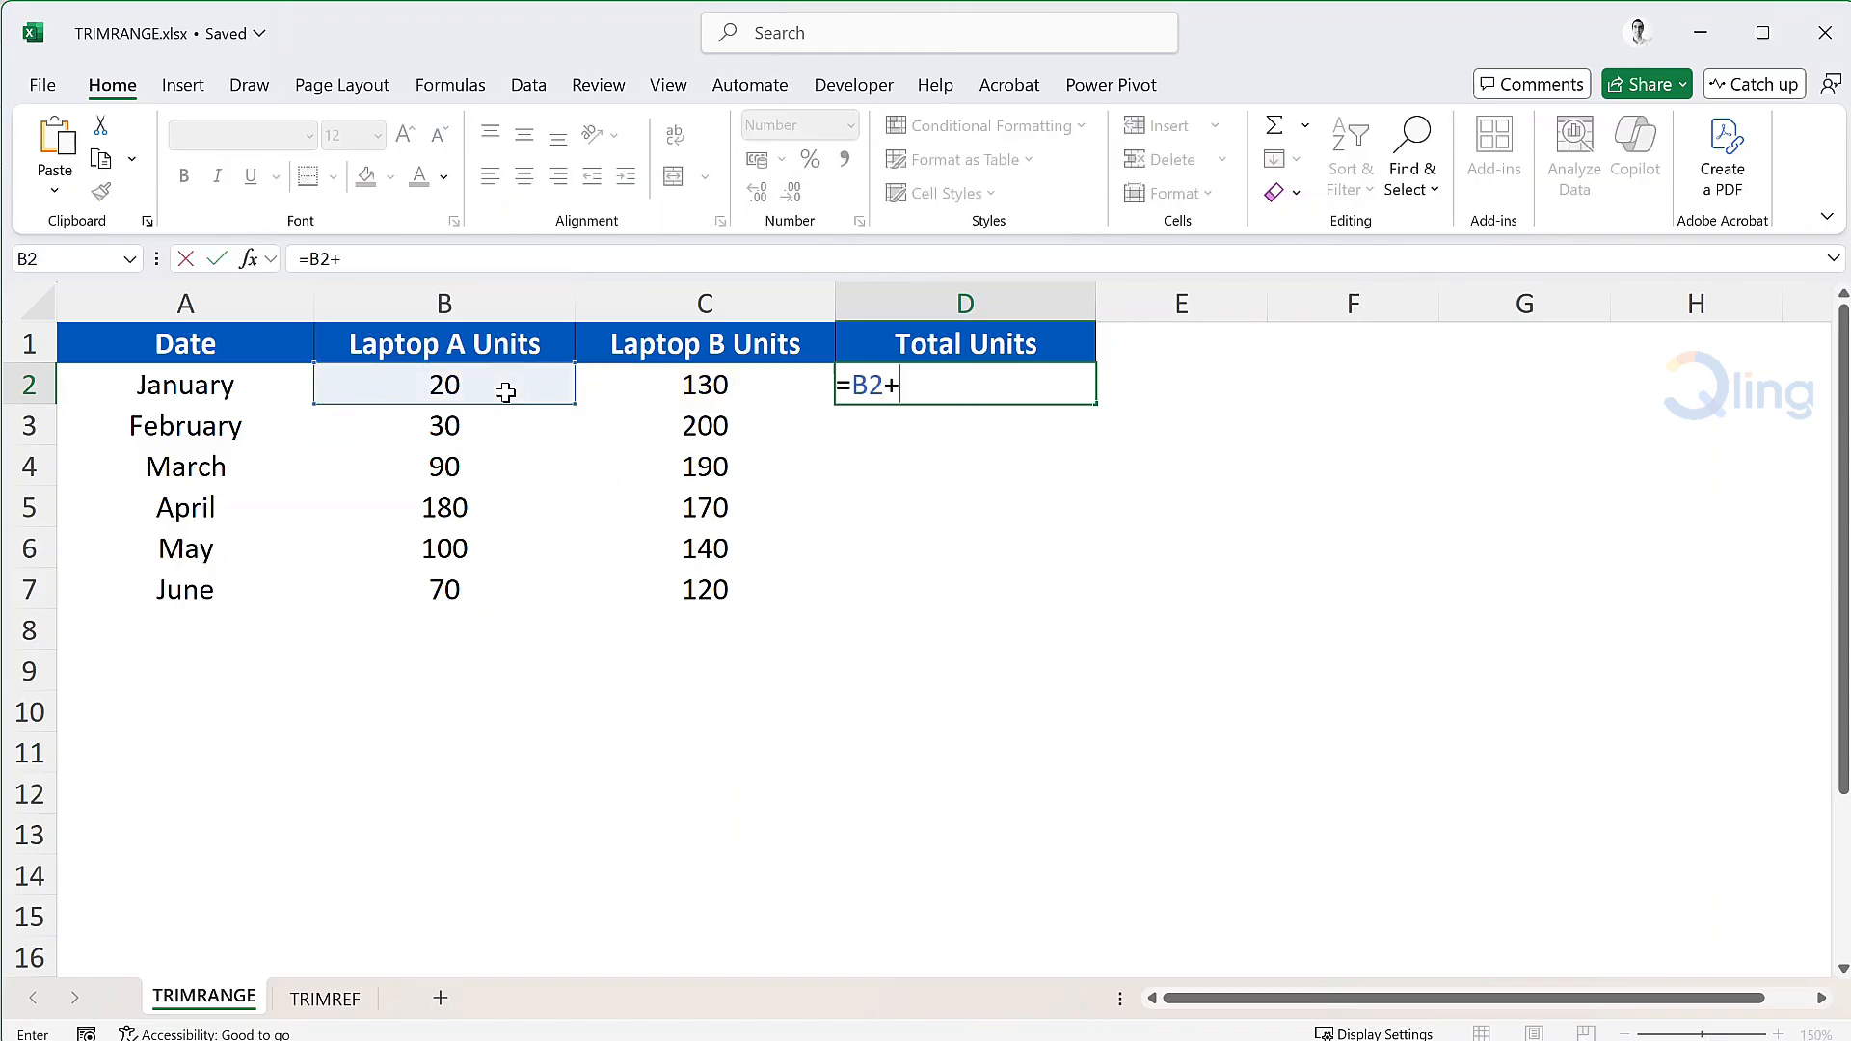
left_click(657, 392)
key("Return")
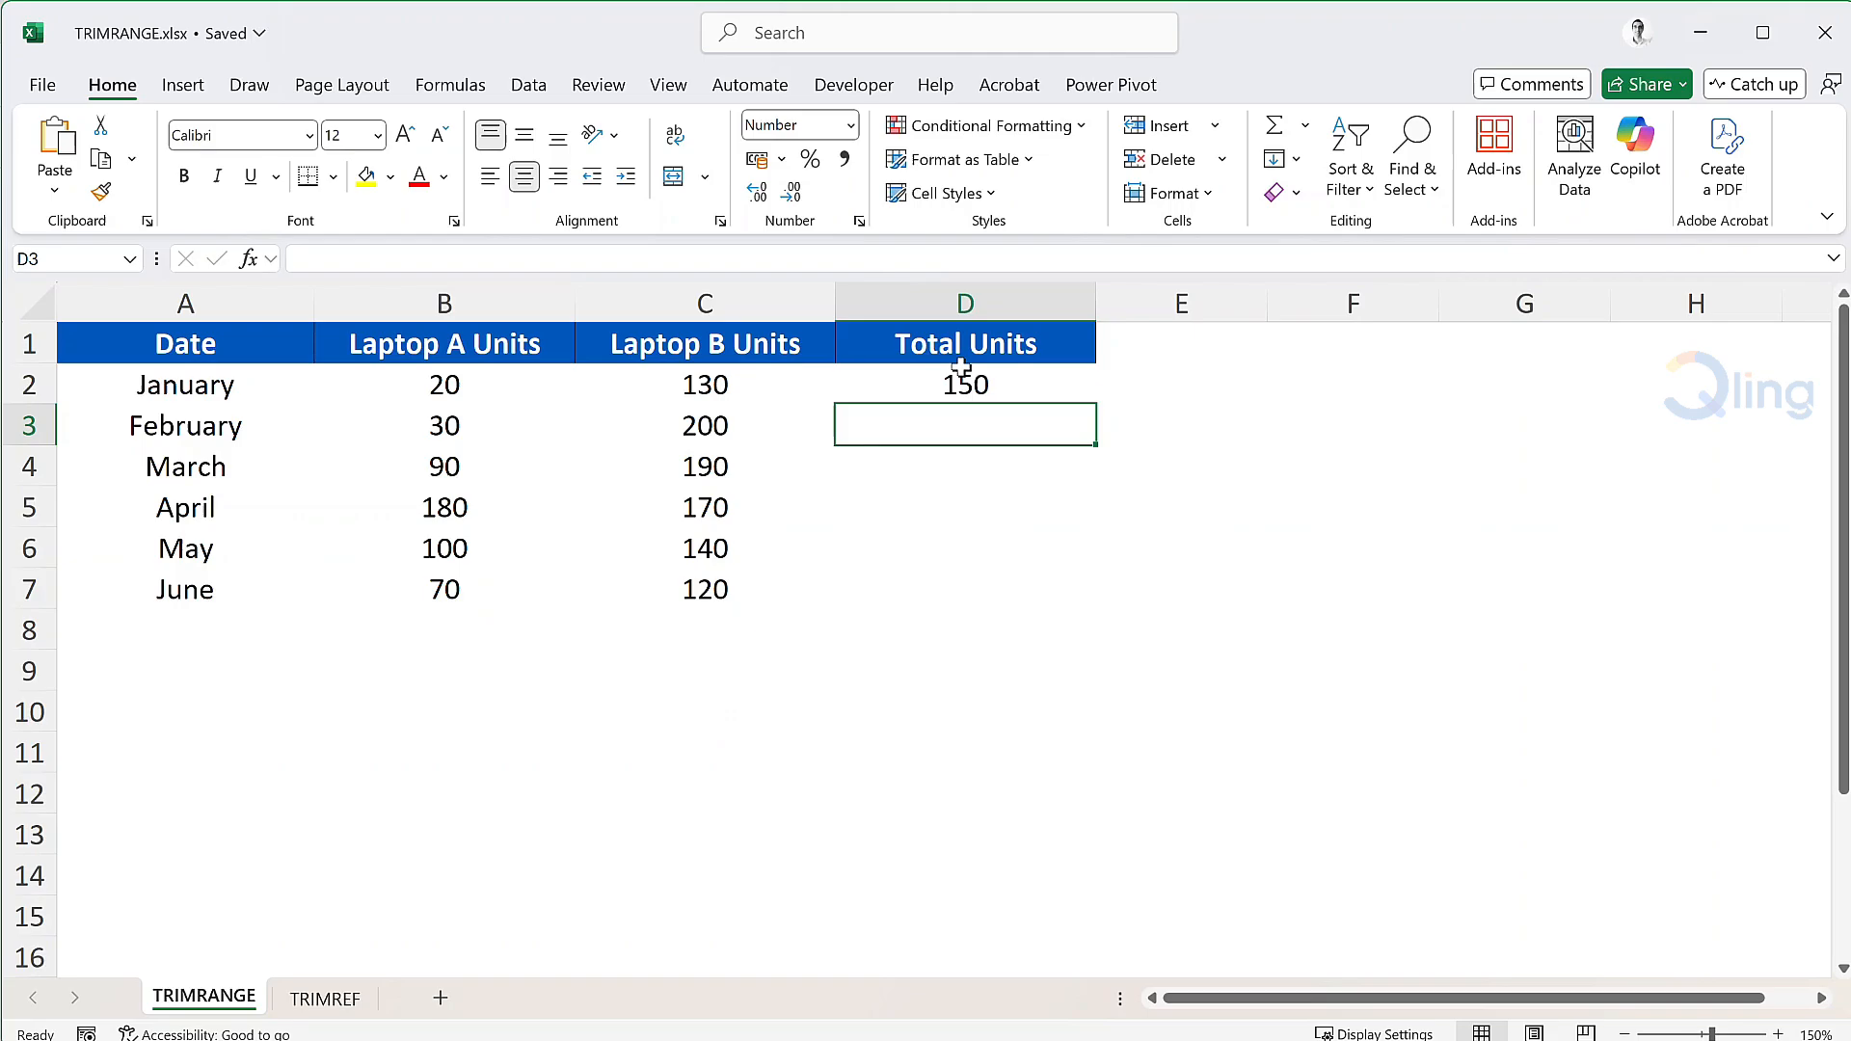
Fill the total formula down through June, giving 230, 280, 350, 240 and 190.
left_click(1038, 389)
double_click(1096, 402)
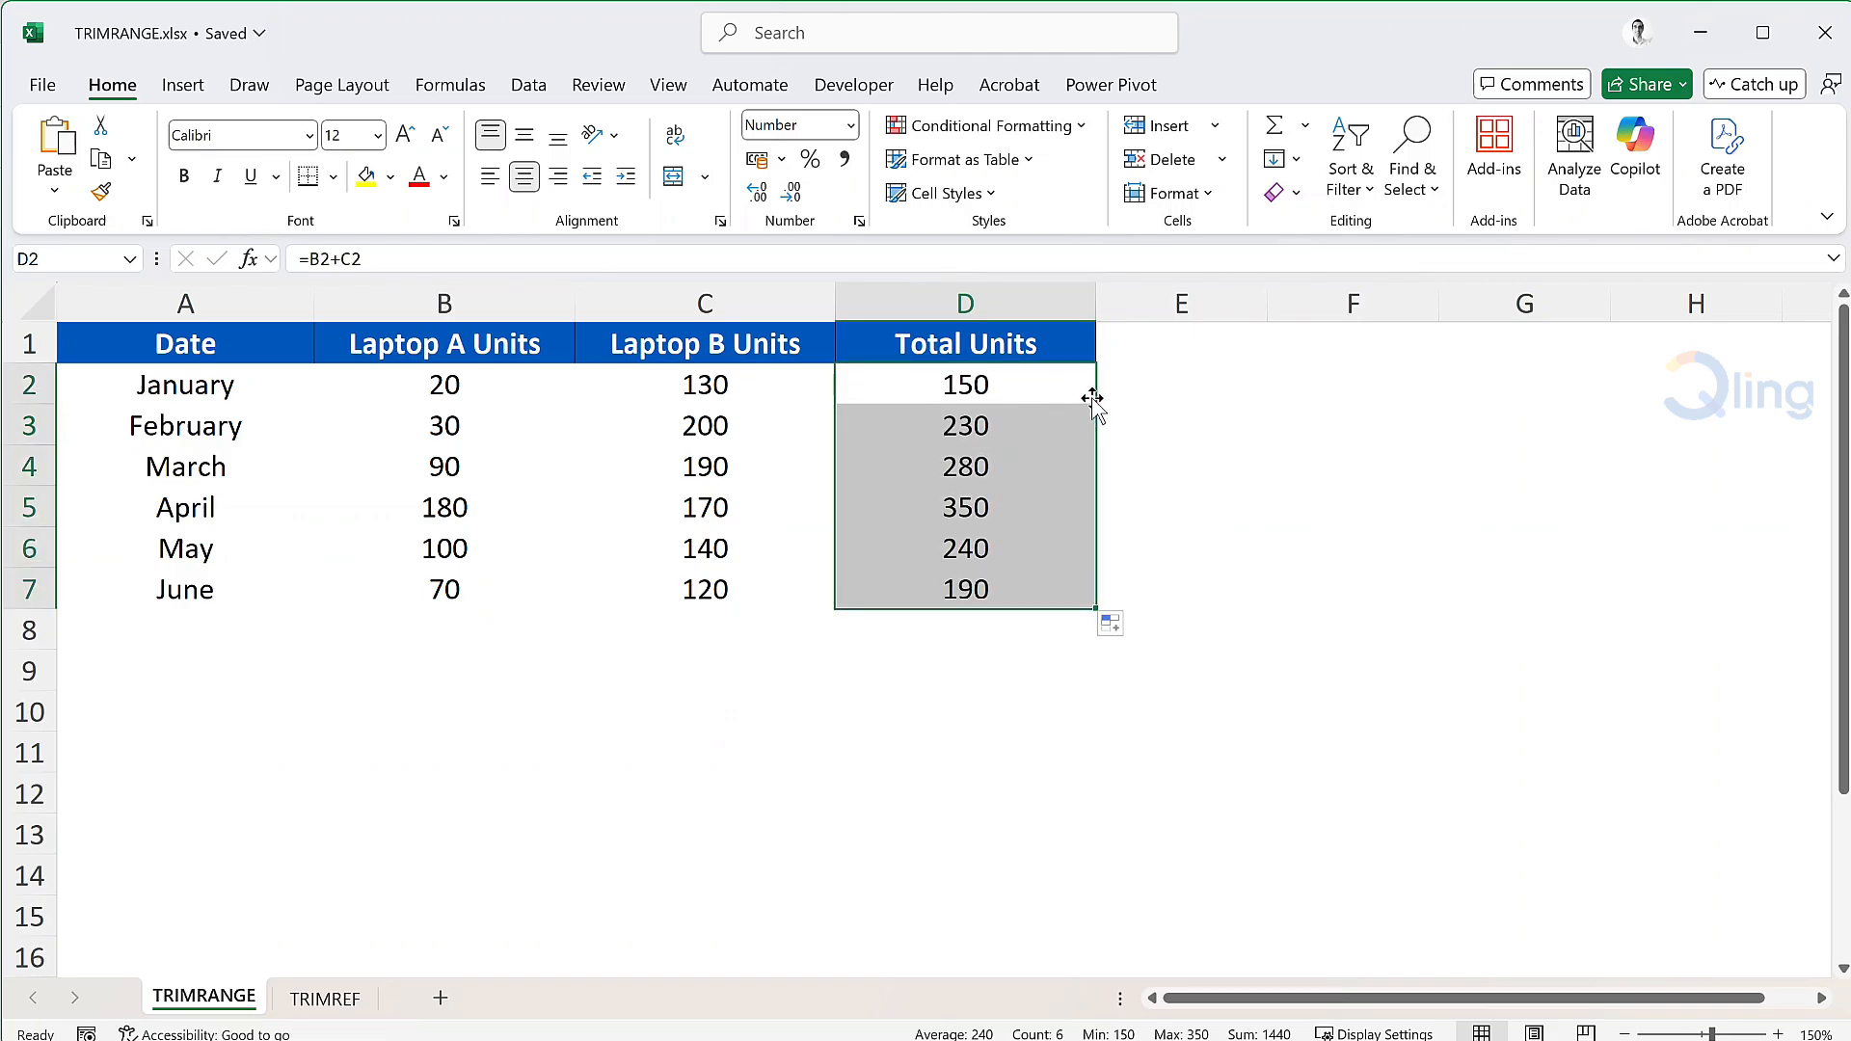
left_click(1111, 390)
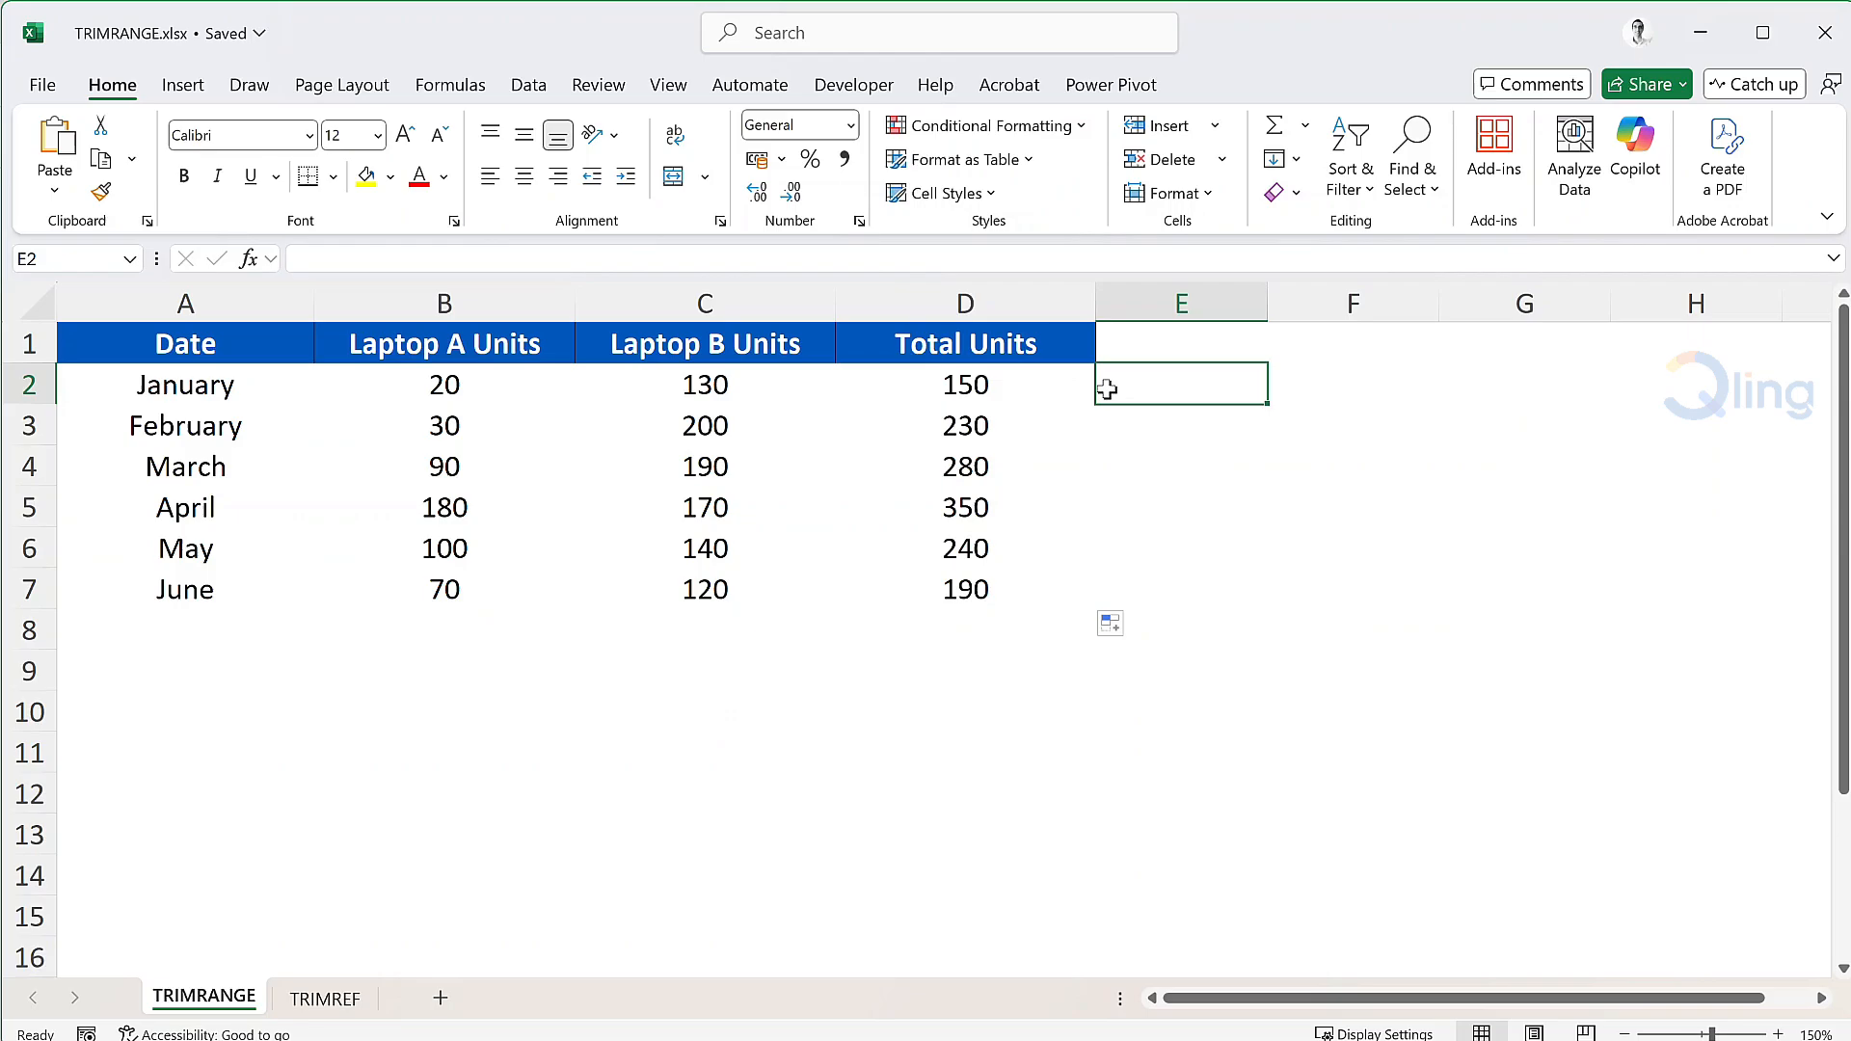
Add a July row with 60 Laptop A and 150 Laptop B units.
left_click(165, 633)
type("July")
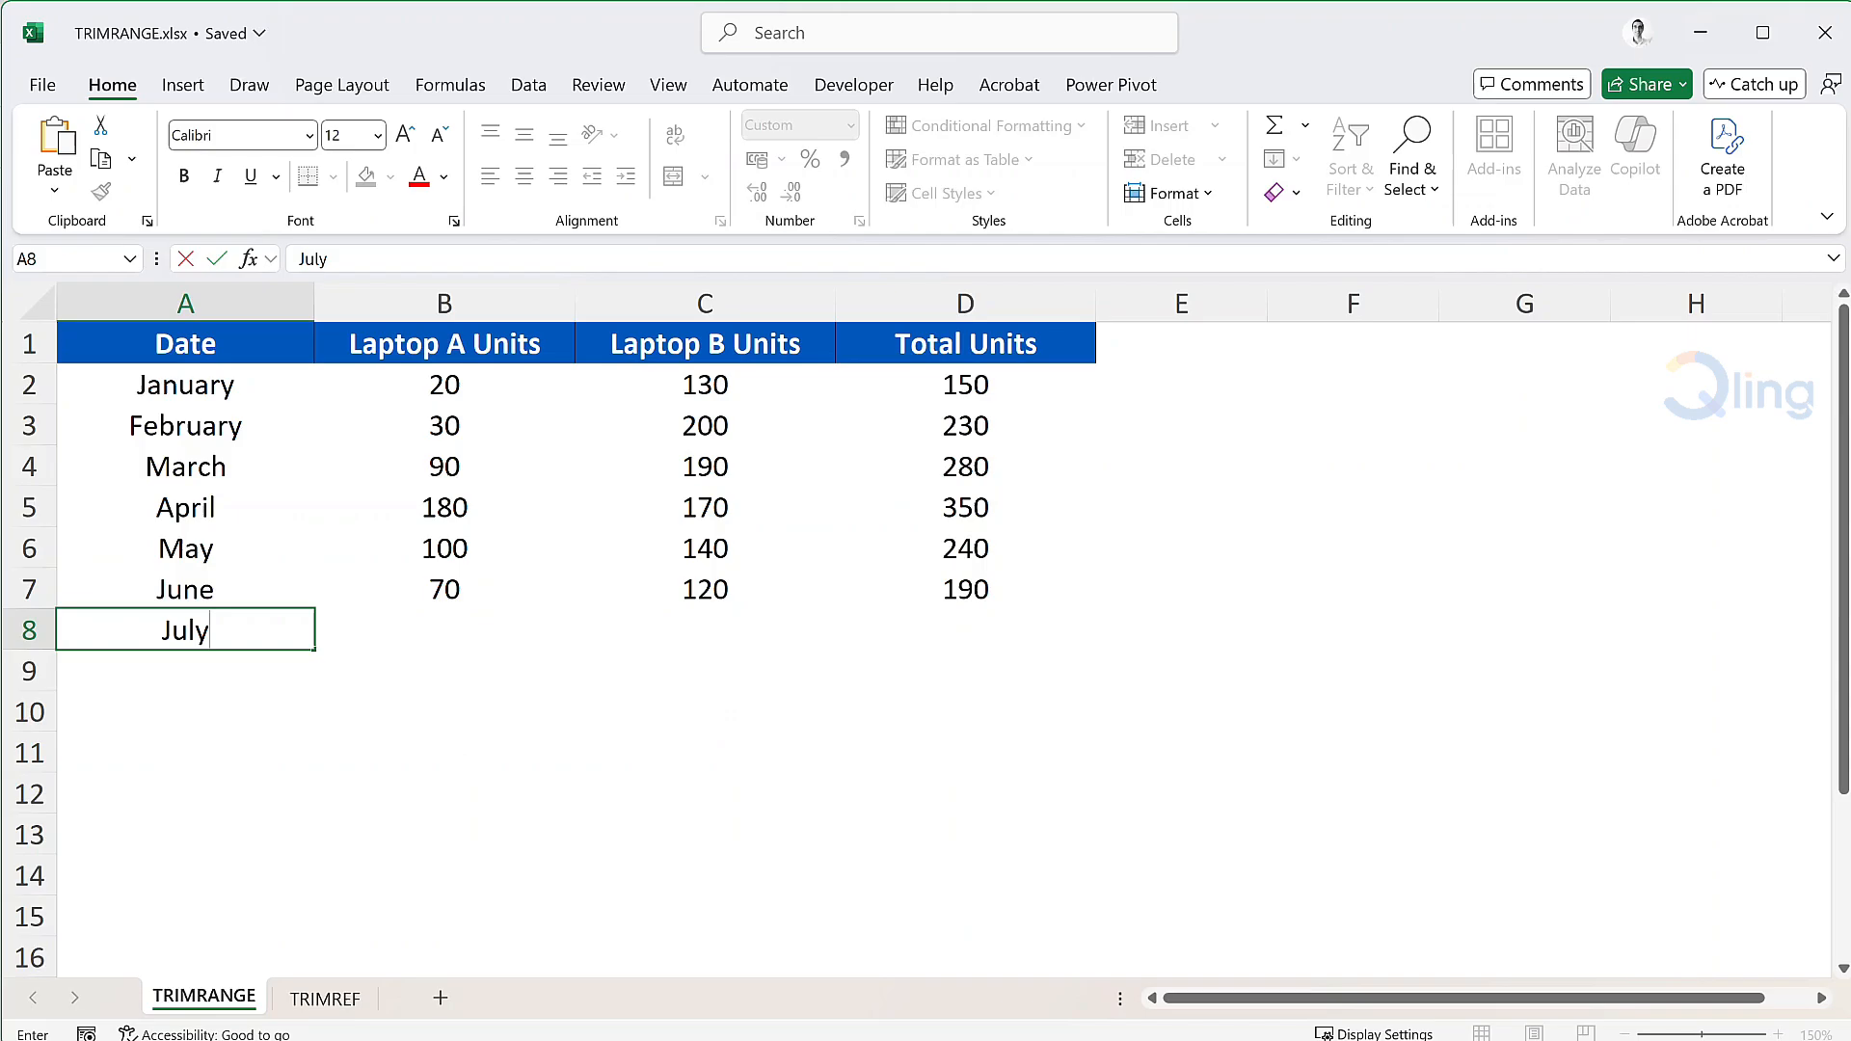
key("Tab")
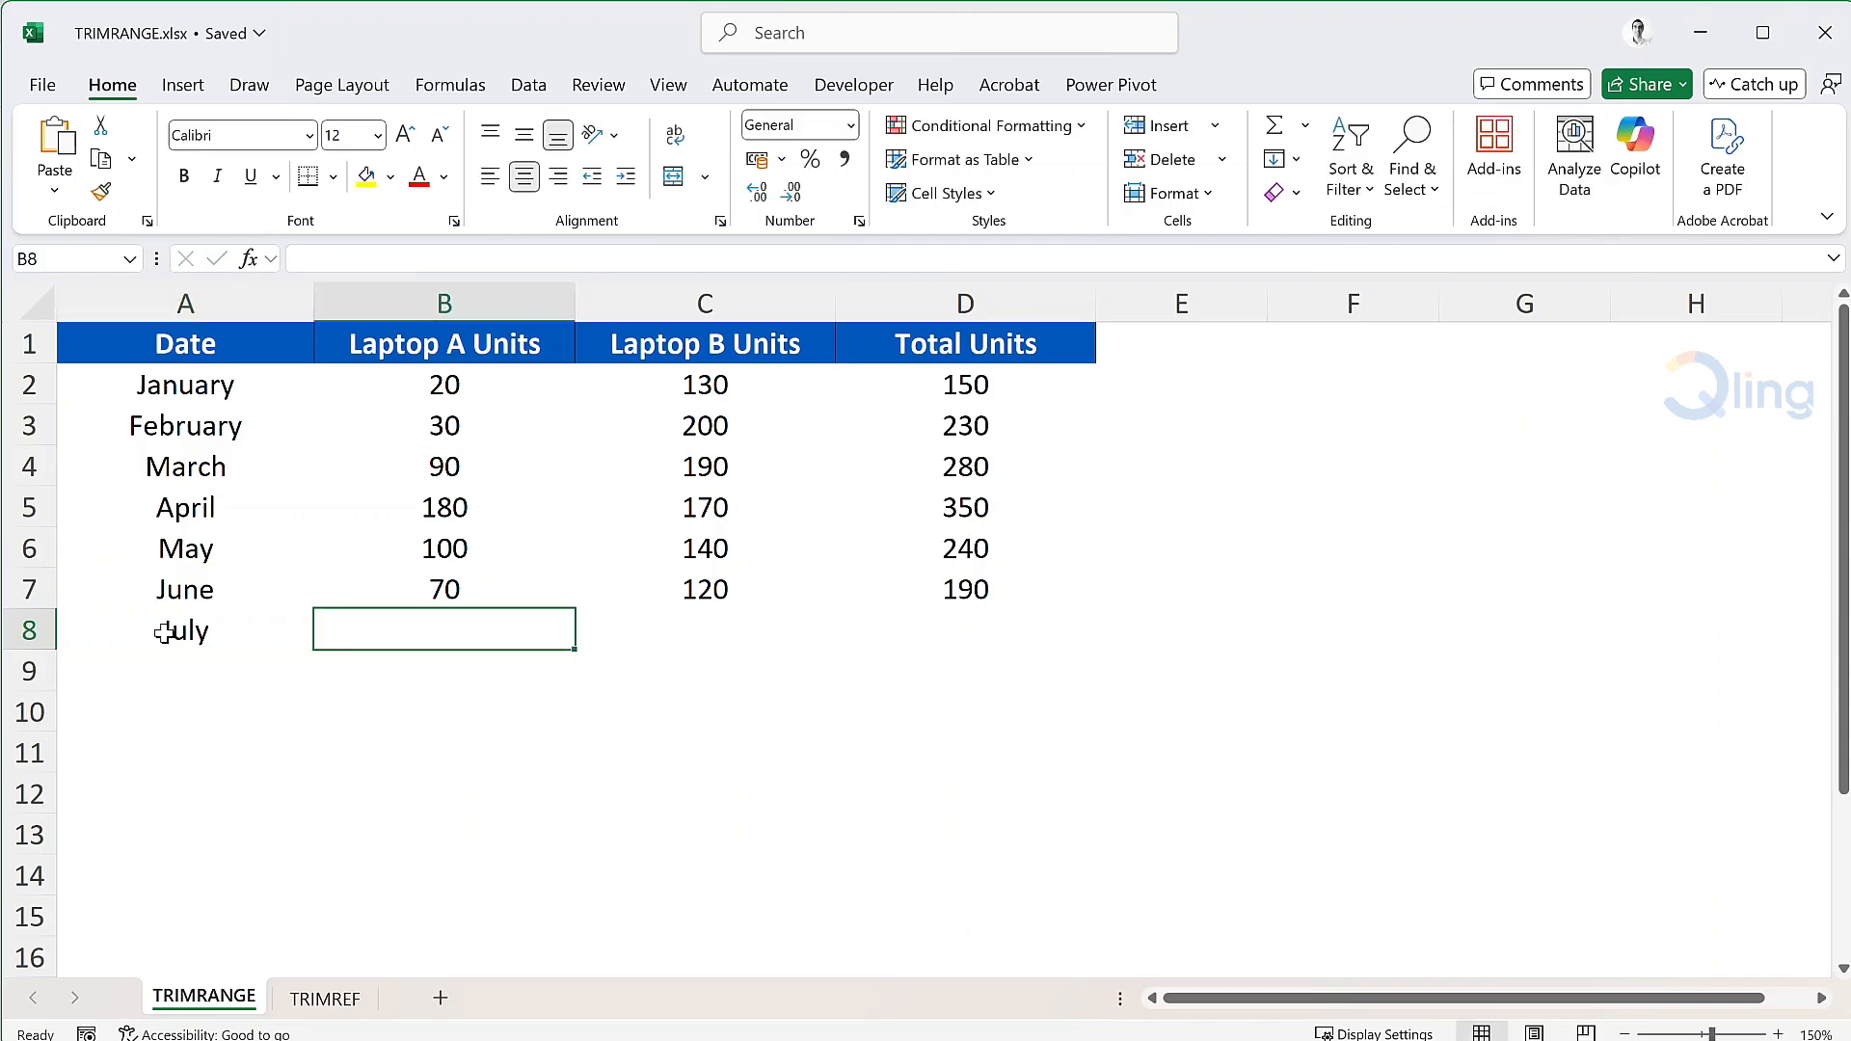
type("60")
key("Tab")
type("1")
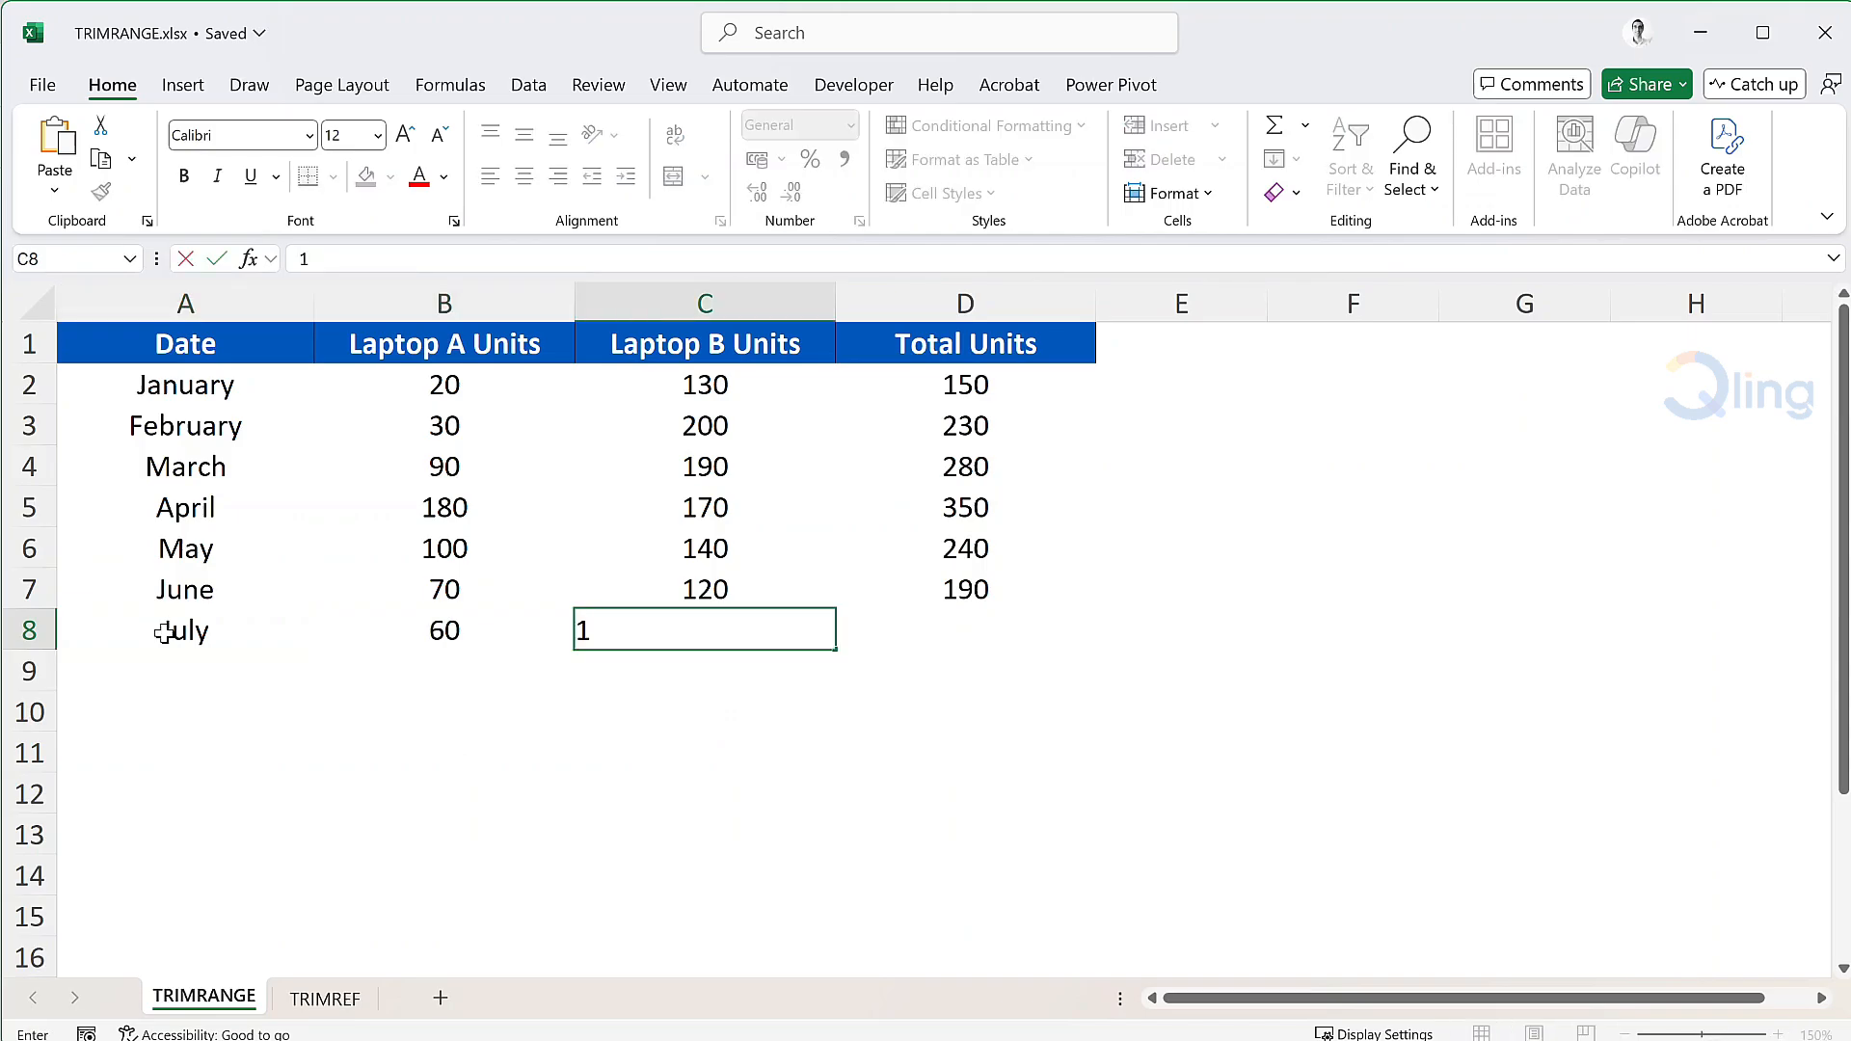
type("50")
key("Tab")
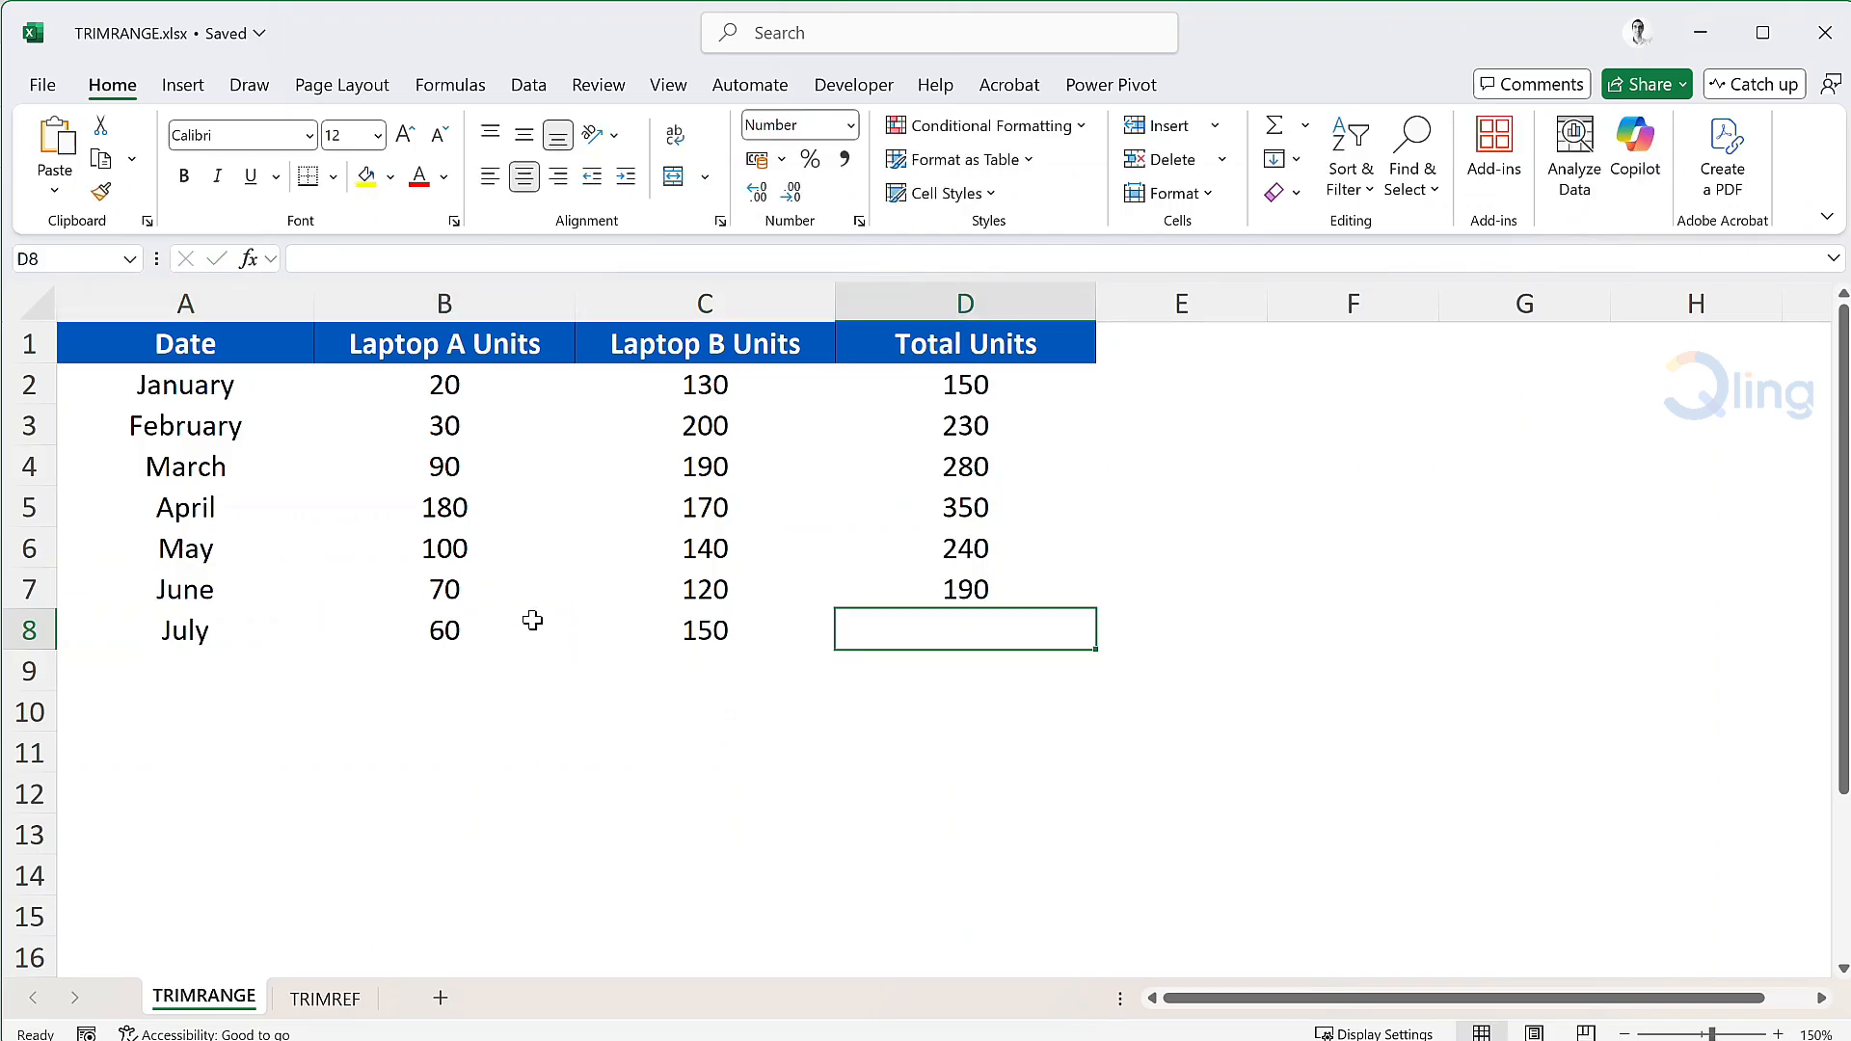
Extend the total formula from D7 into D8, giving July's 210.
left_click(995, 598)
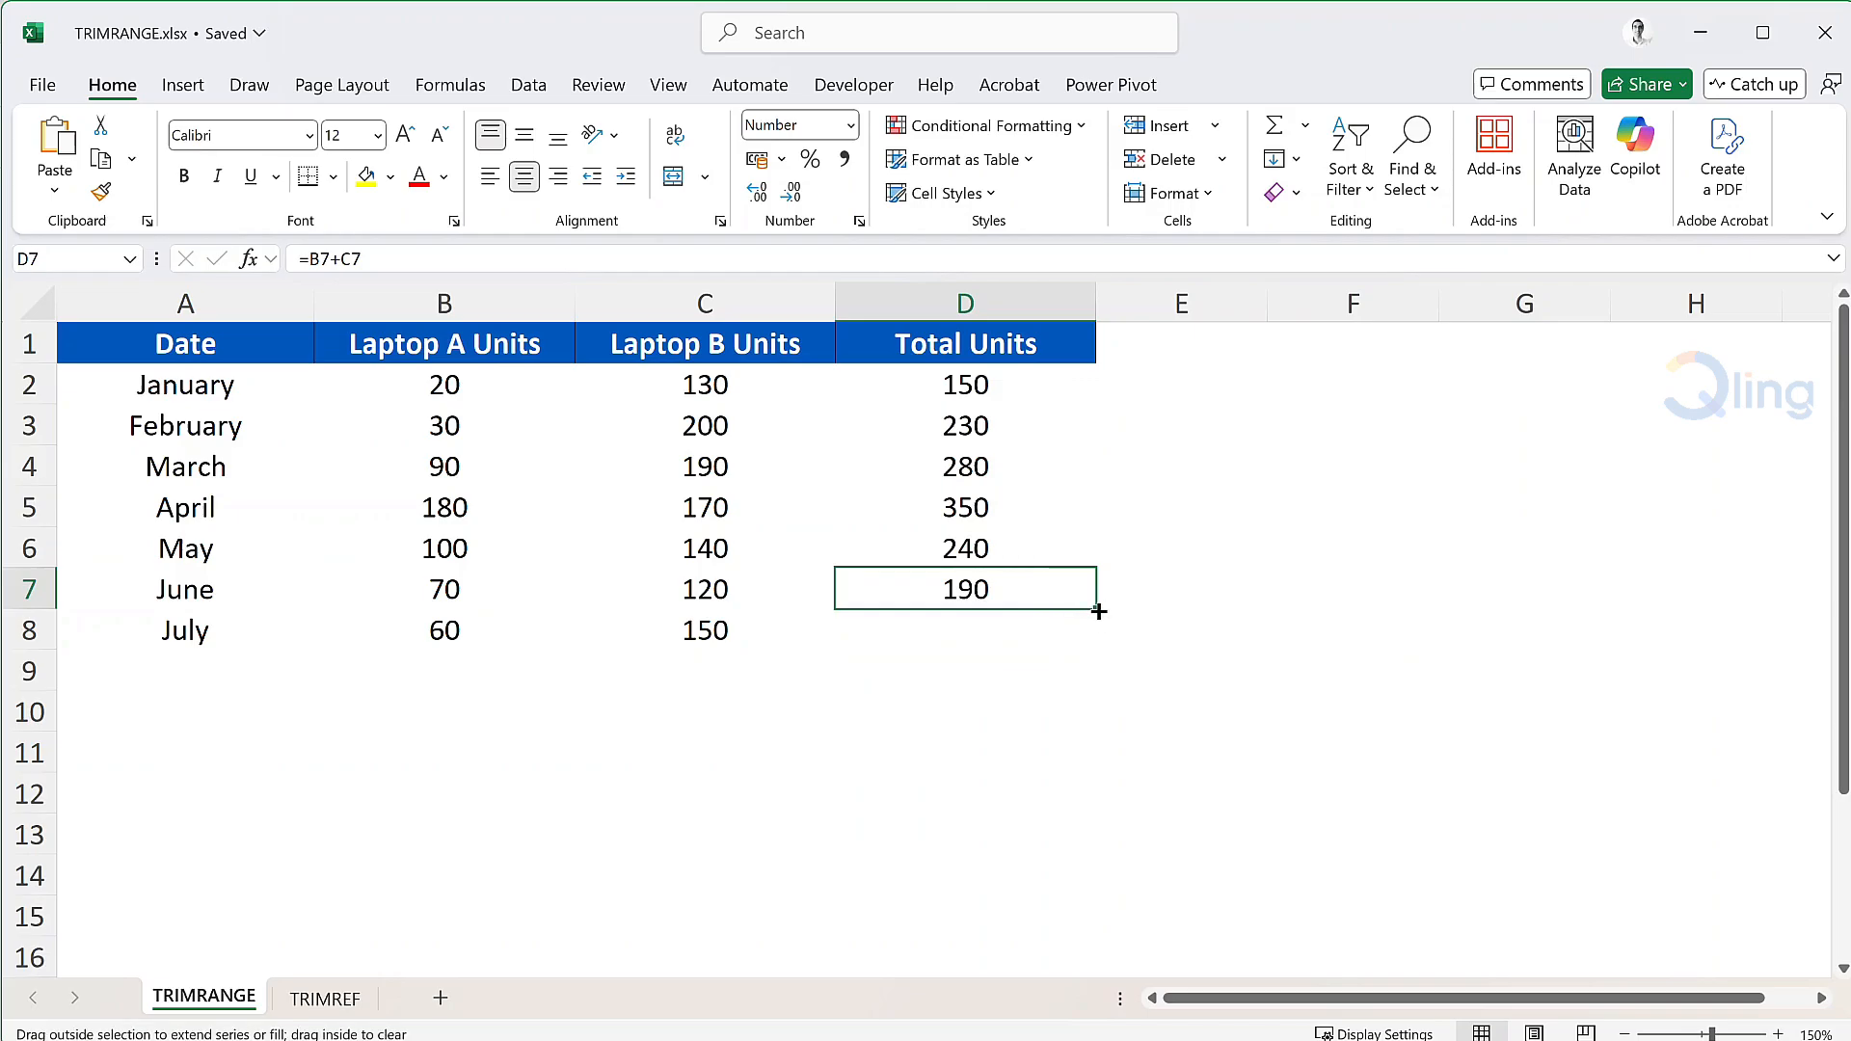
left_click_drag(1099, 612, 1094, 643)
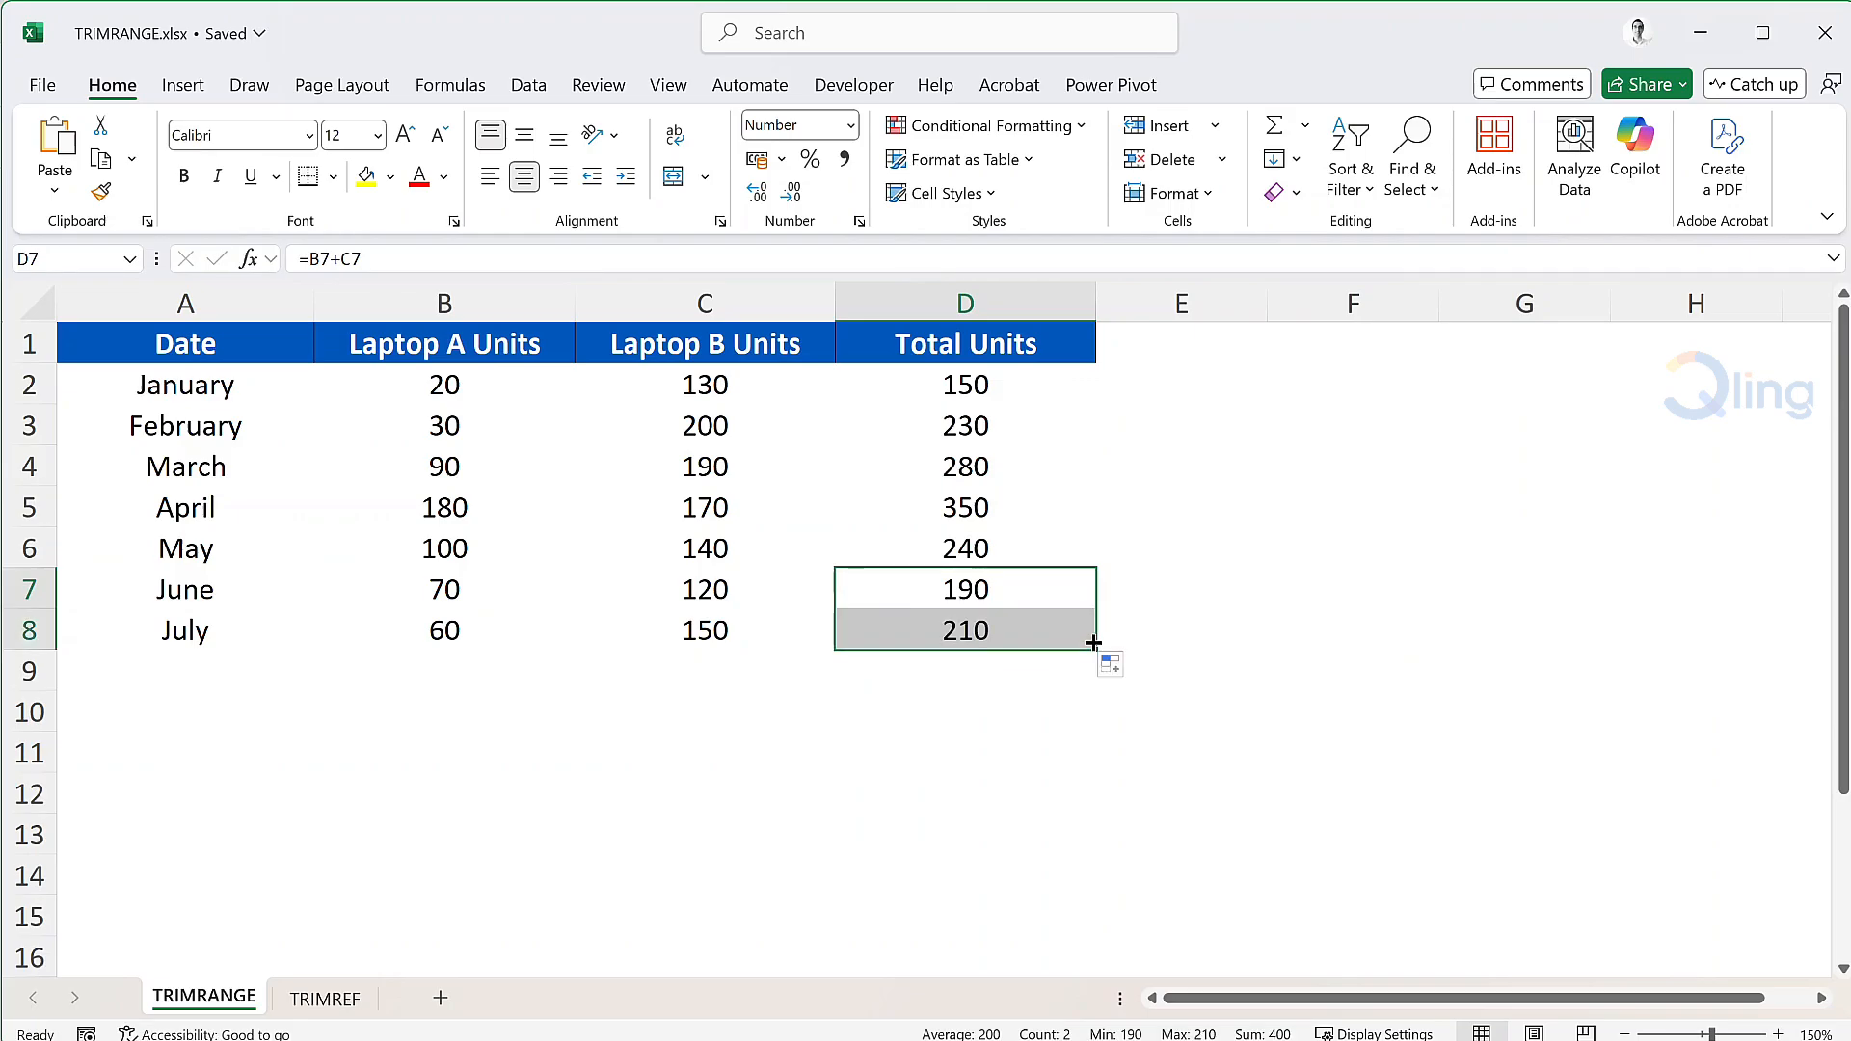
left_click(1122, 633)
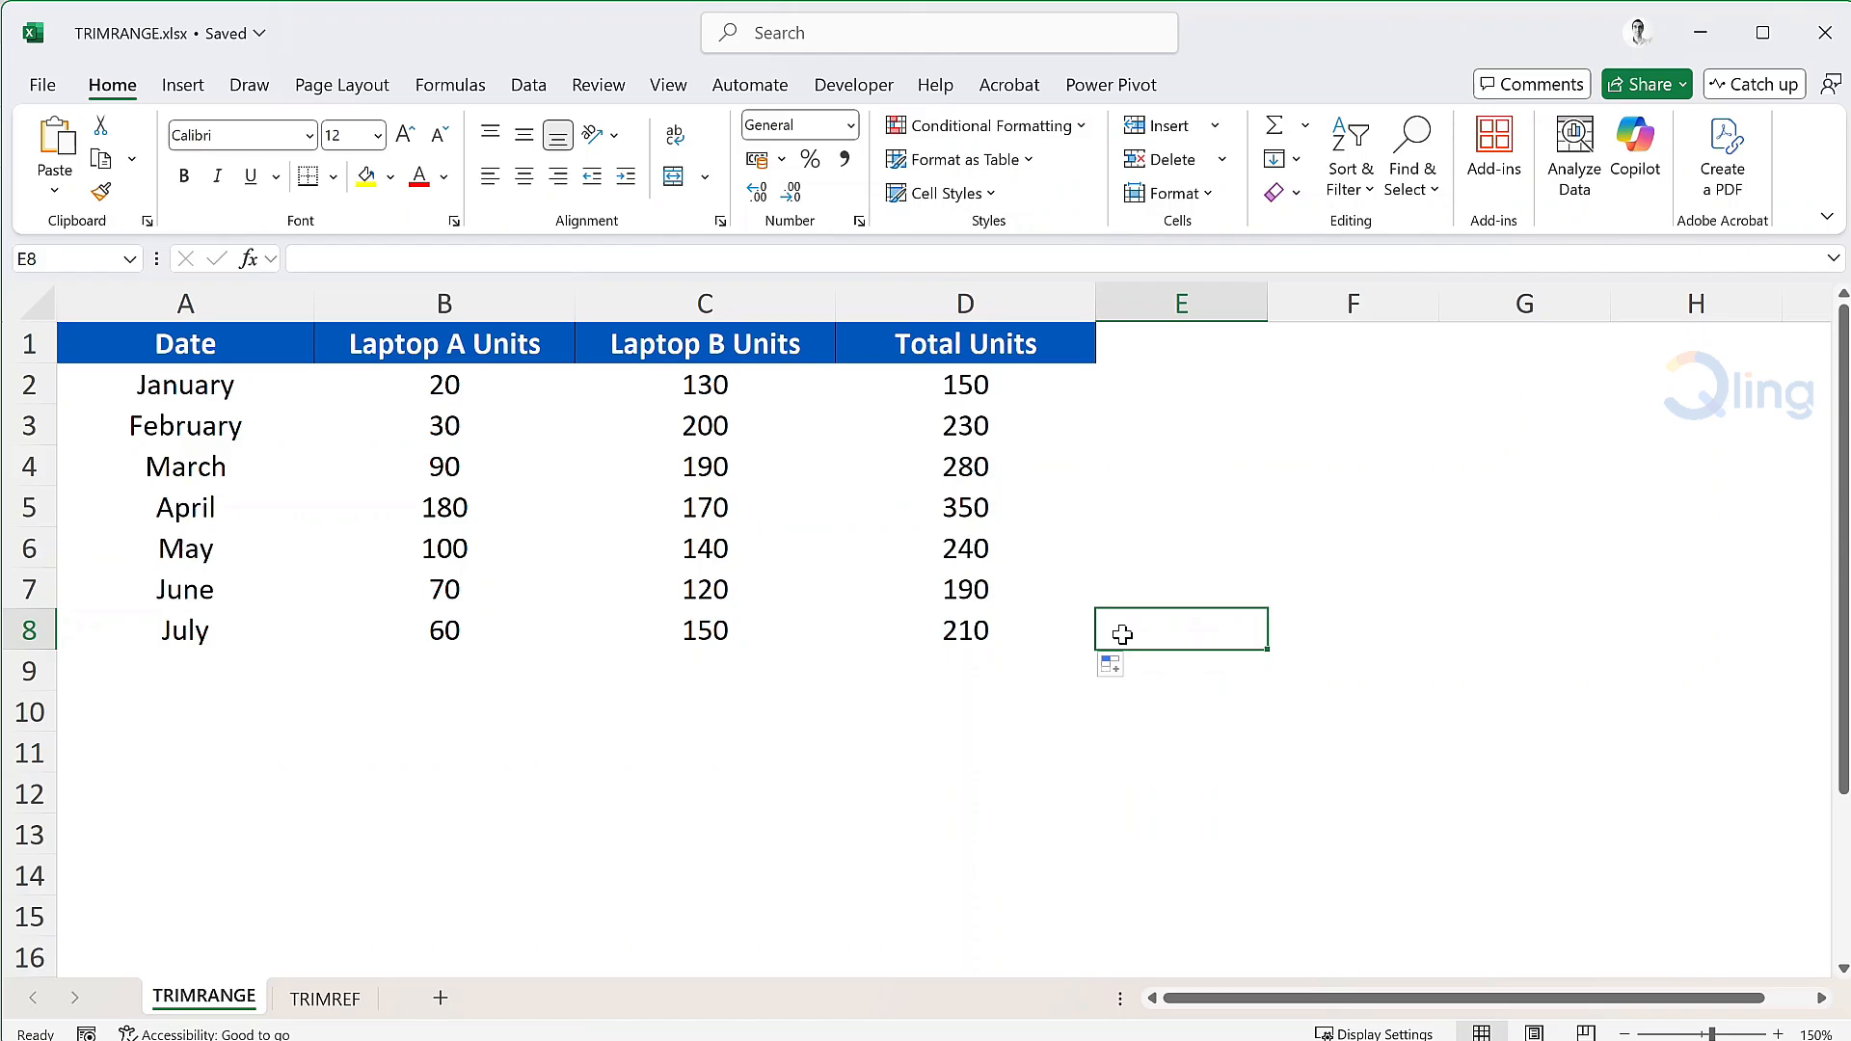
Extend the total formula down into rows 9 and 10, which show 0.
left_click(1015, 628)
left_click_drag(1096, 649, 1083, 734)
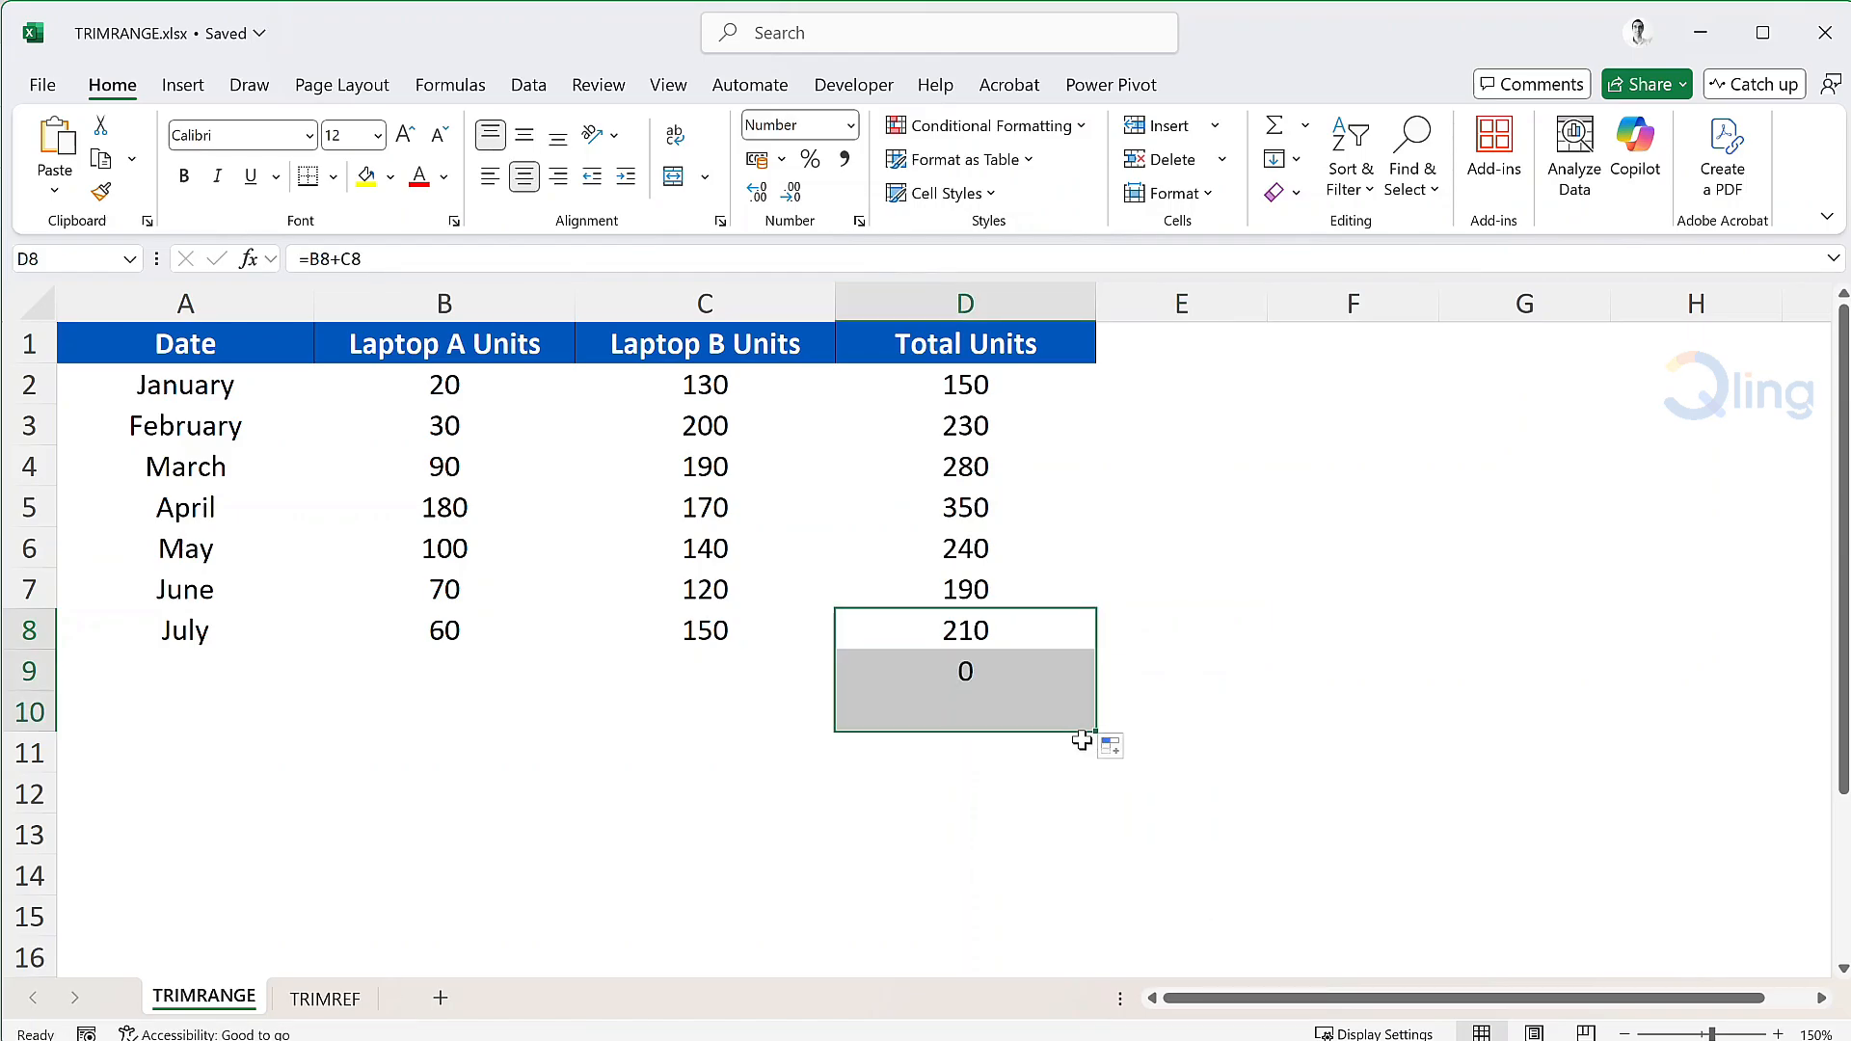
left_click(1193, 715)
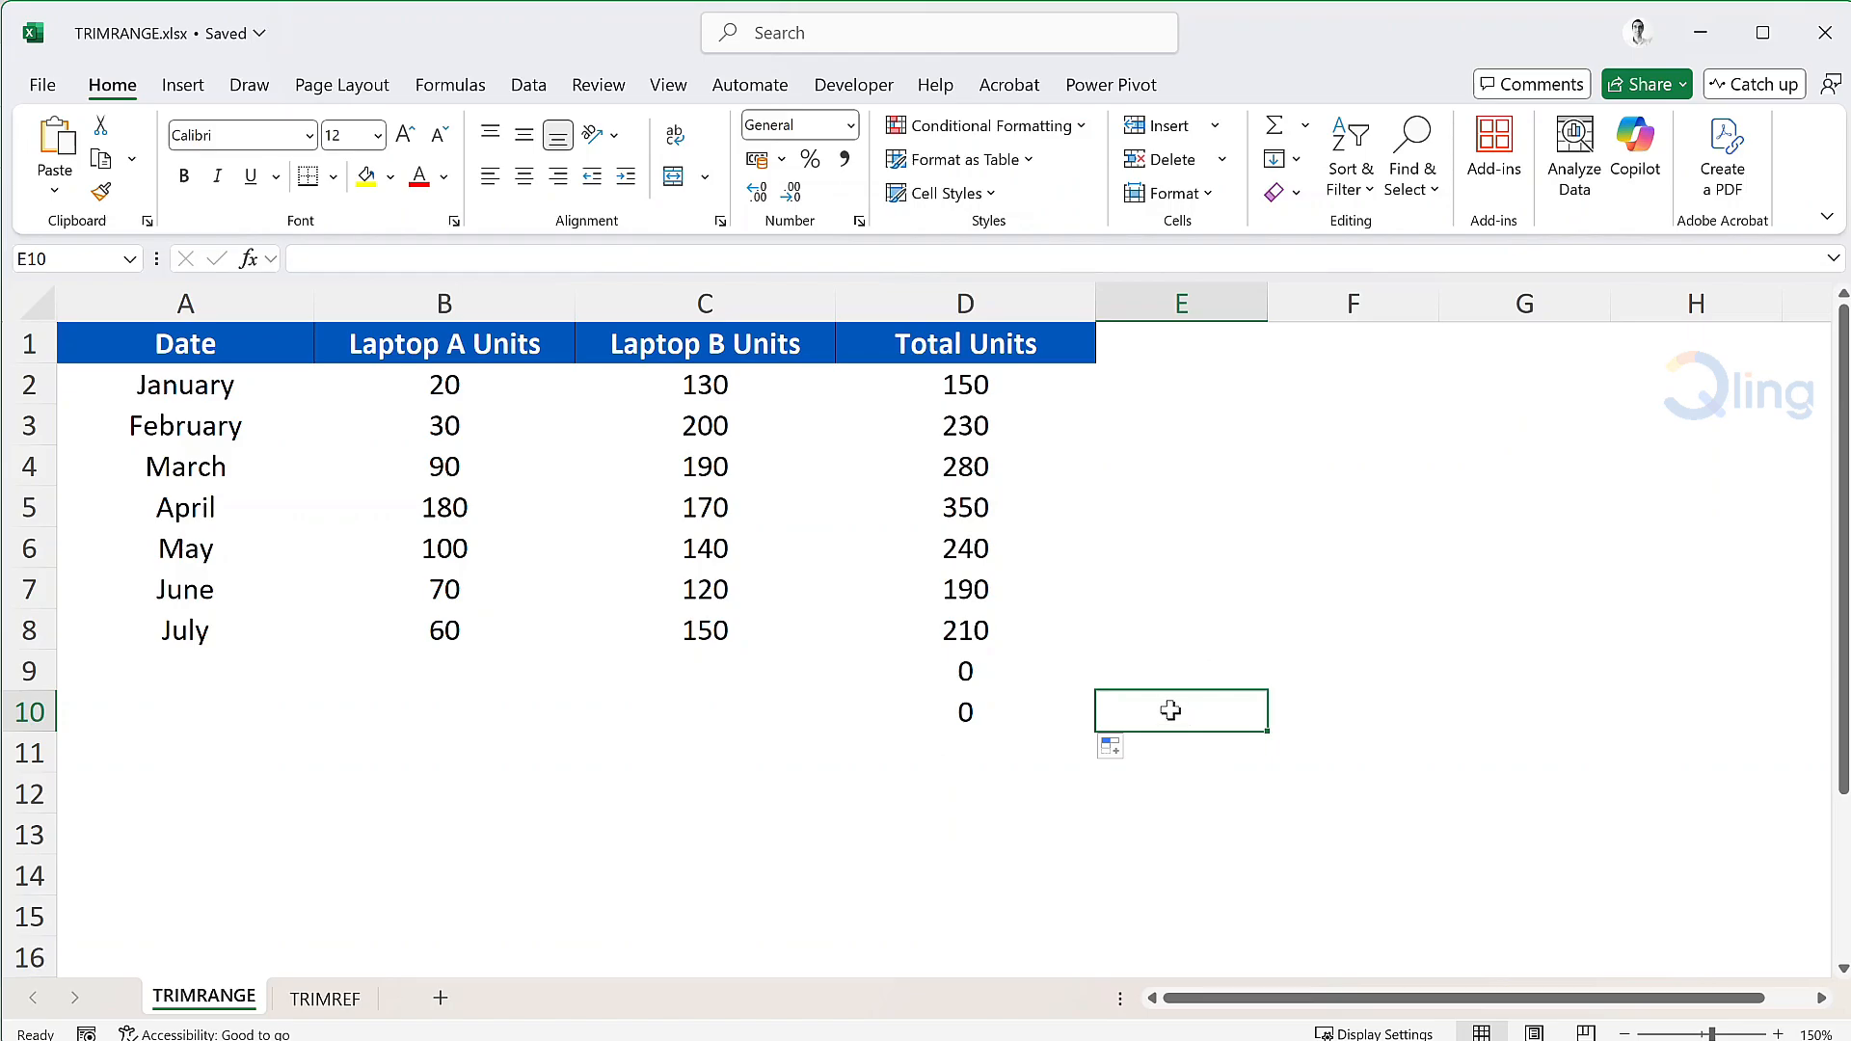
Clear all Total Units values in D2:D10.
left_click_drag(992, 379, 1001, 709)
key("Delete")
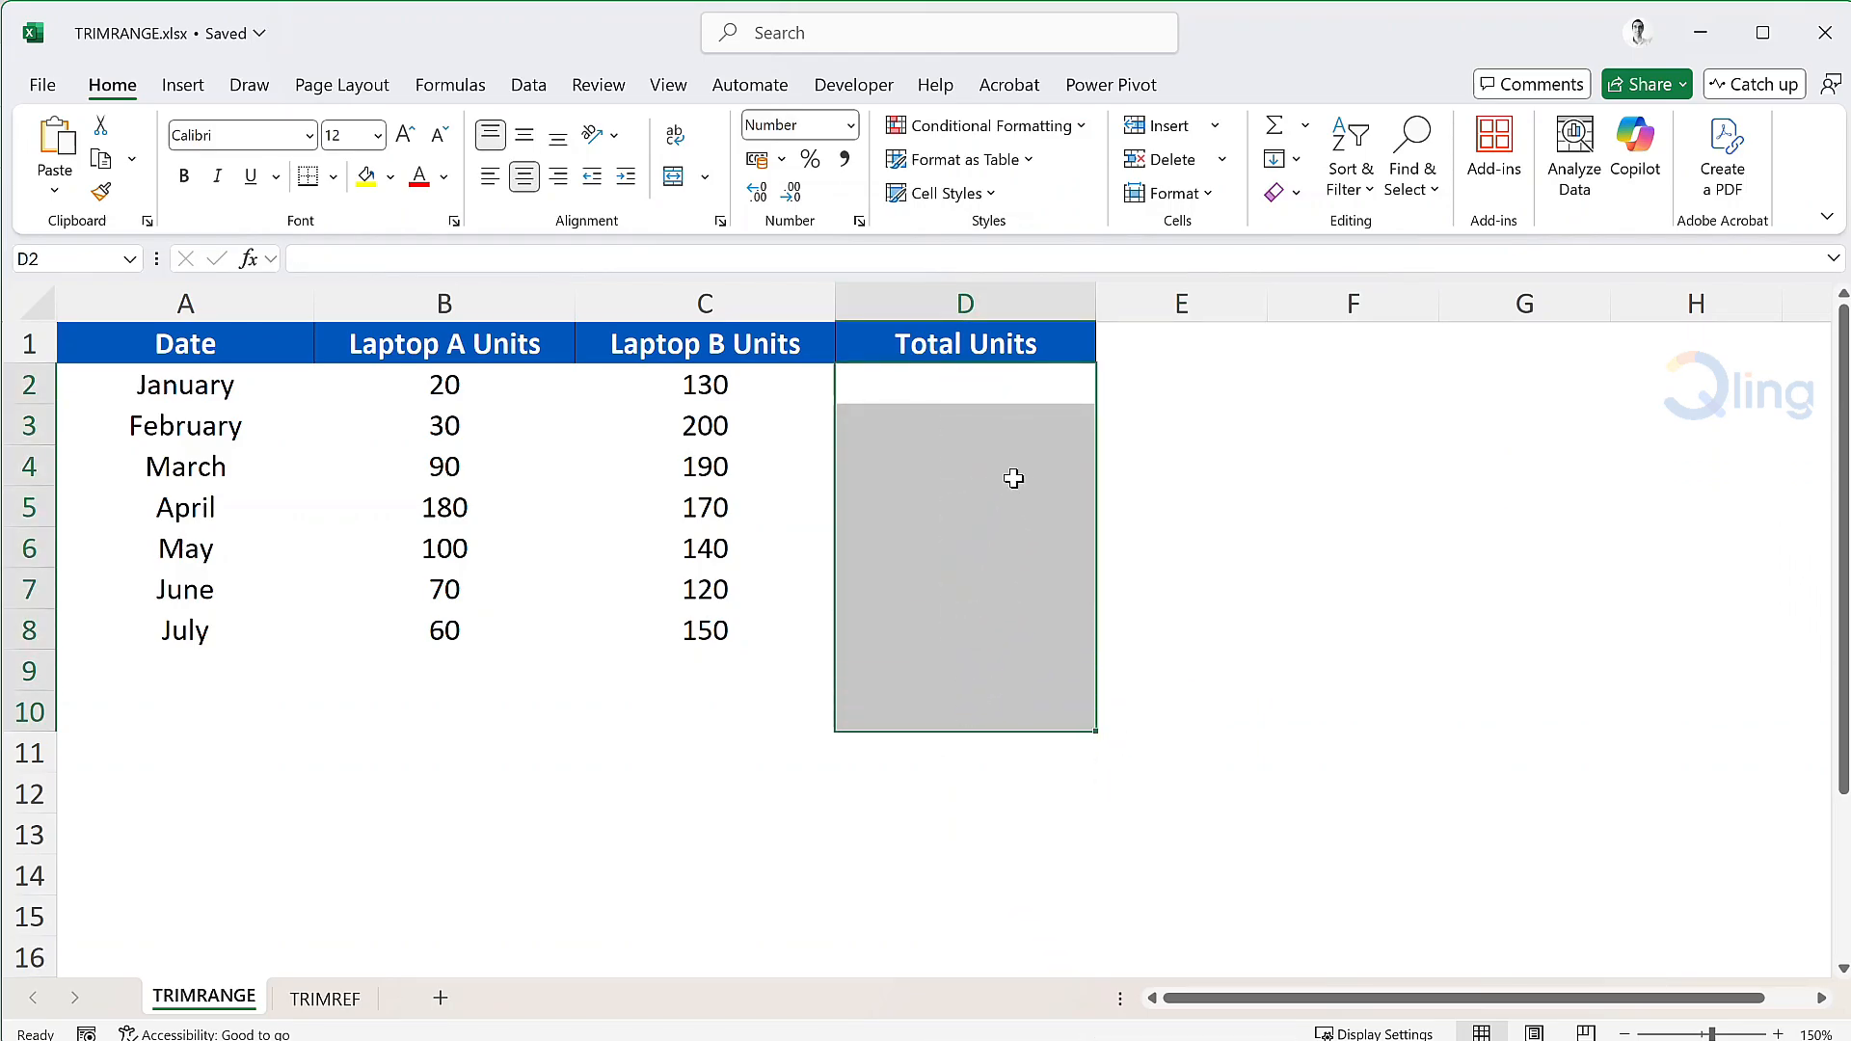
left_click(1061, 385)
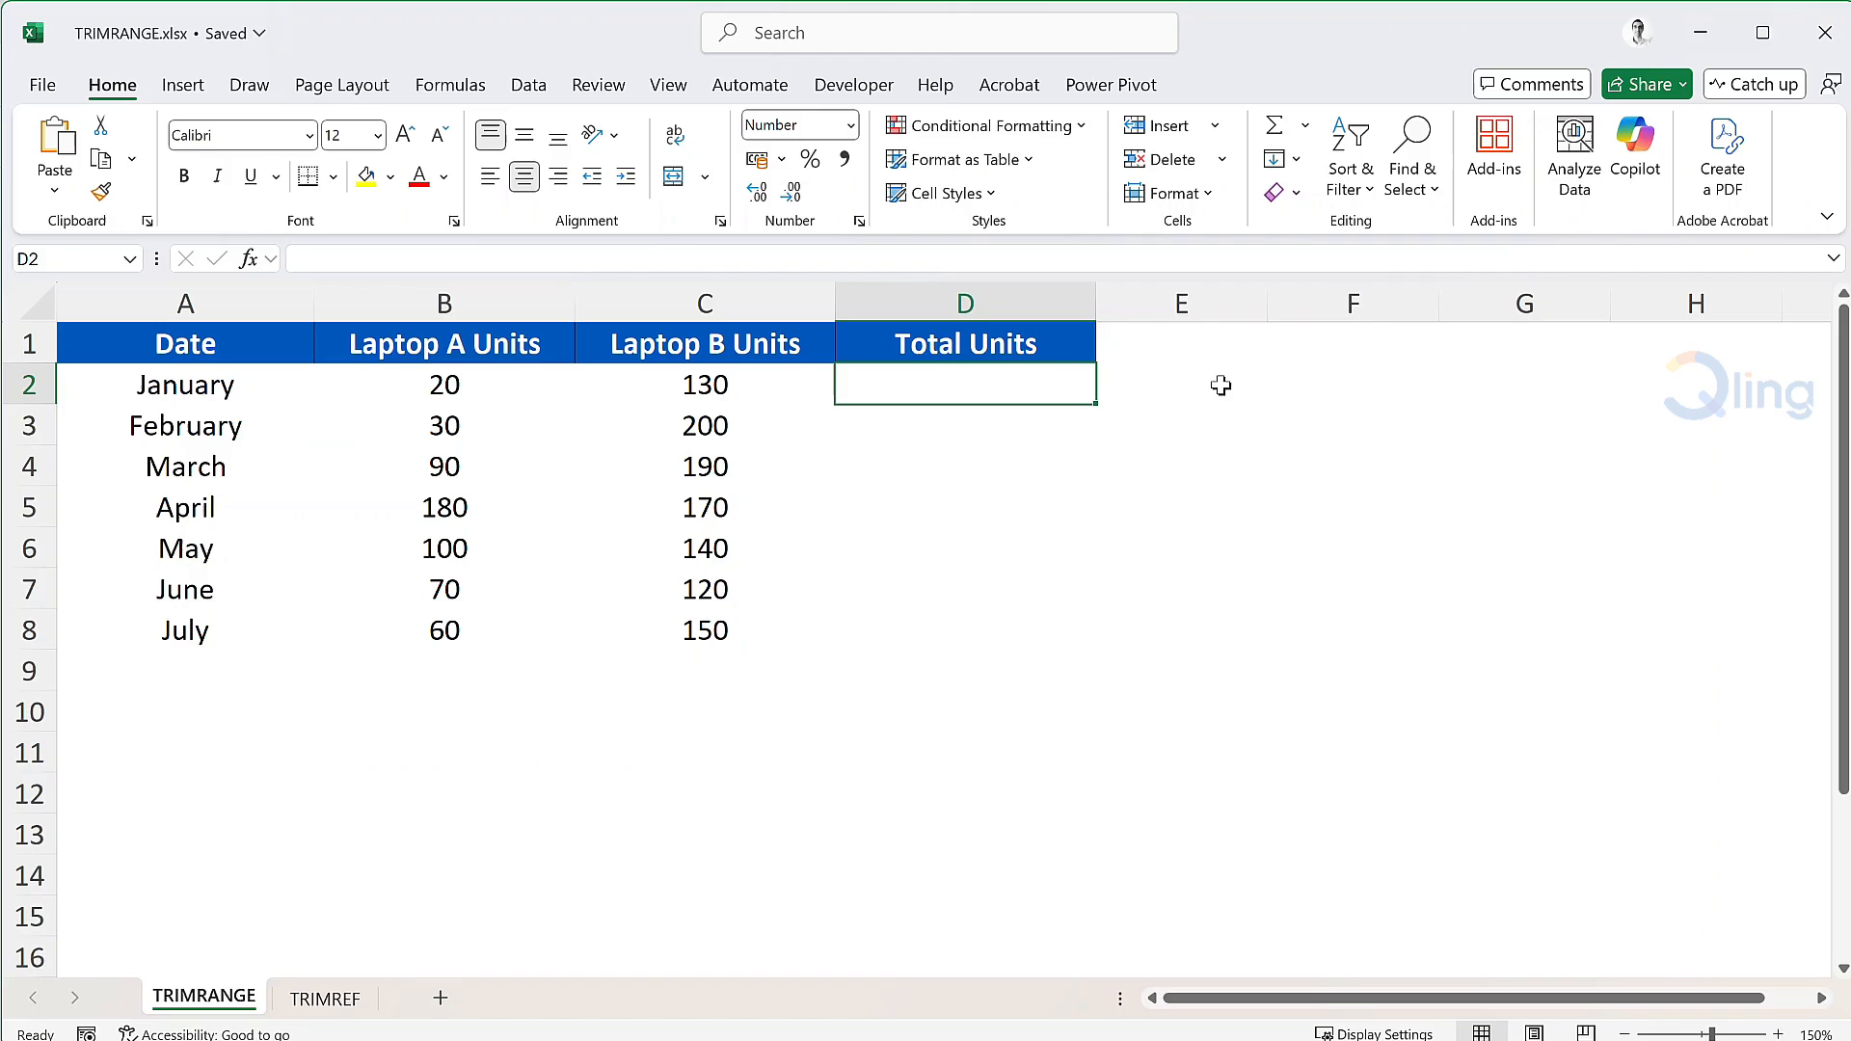
In D2, start =TRIMRANGE(B2:B13, over Laptop A units through row 13.
type("=trimr")
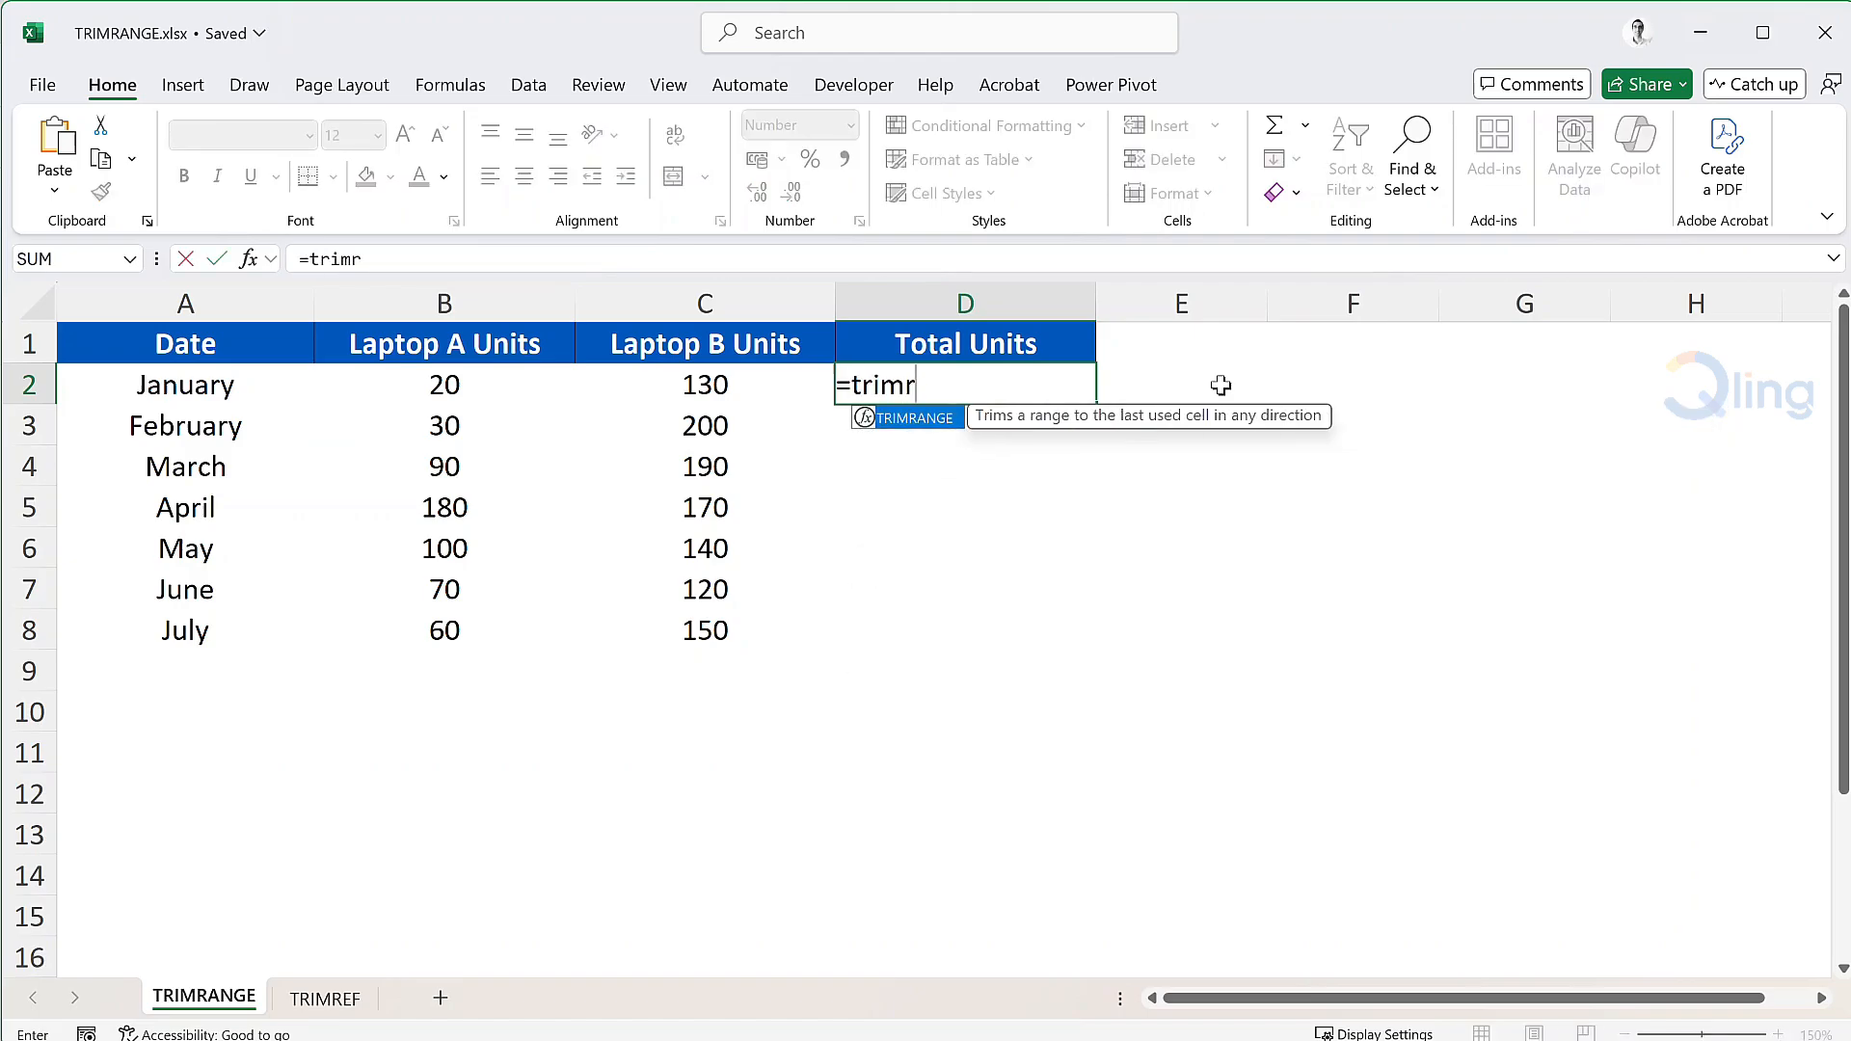
key("Tab")
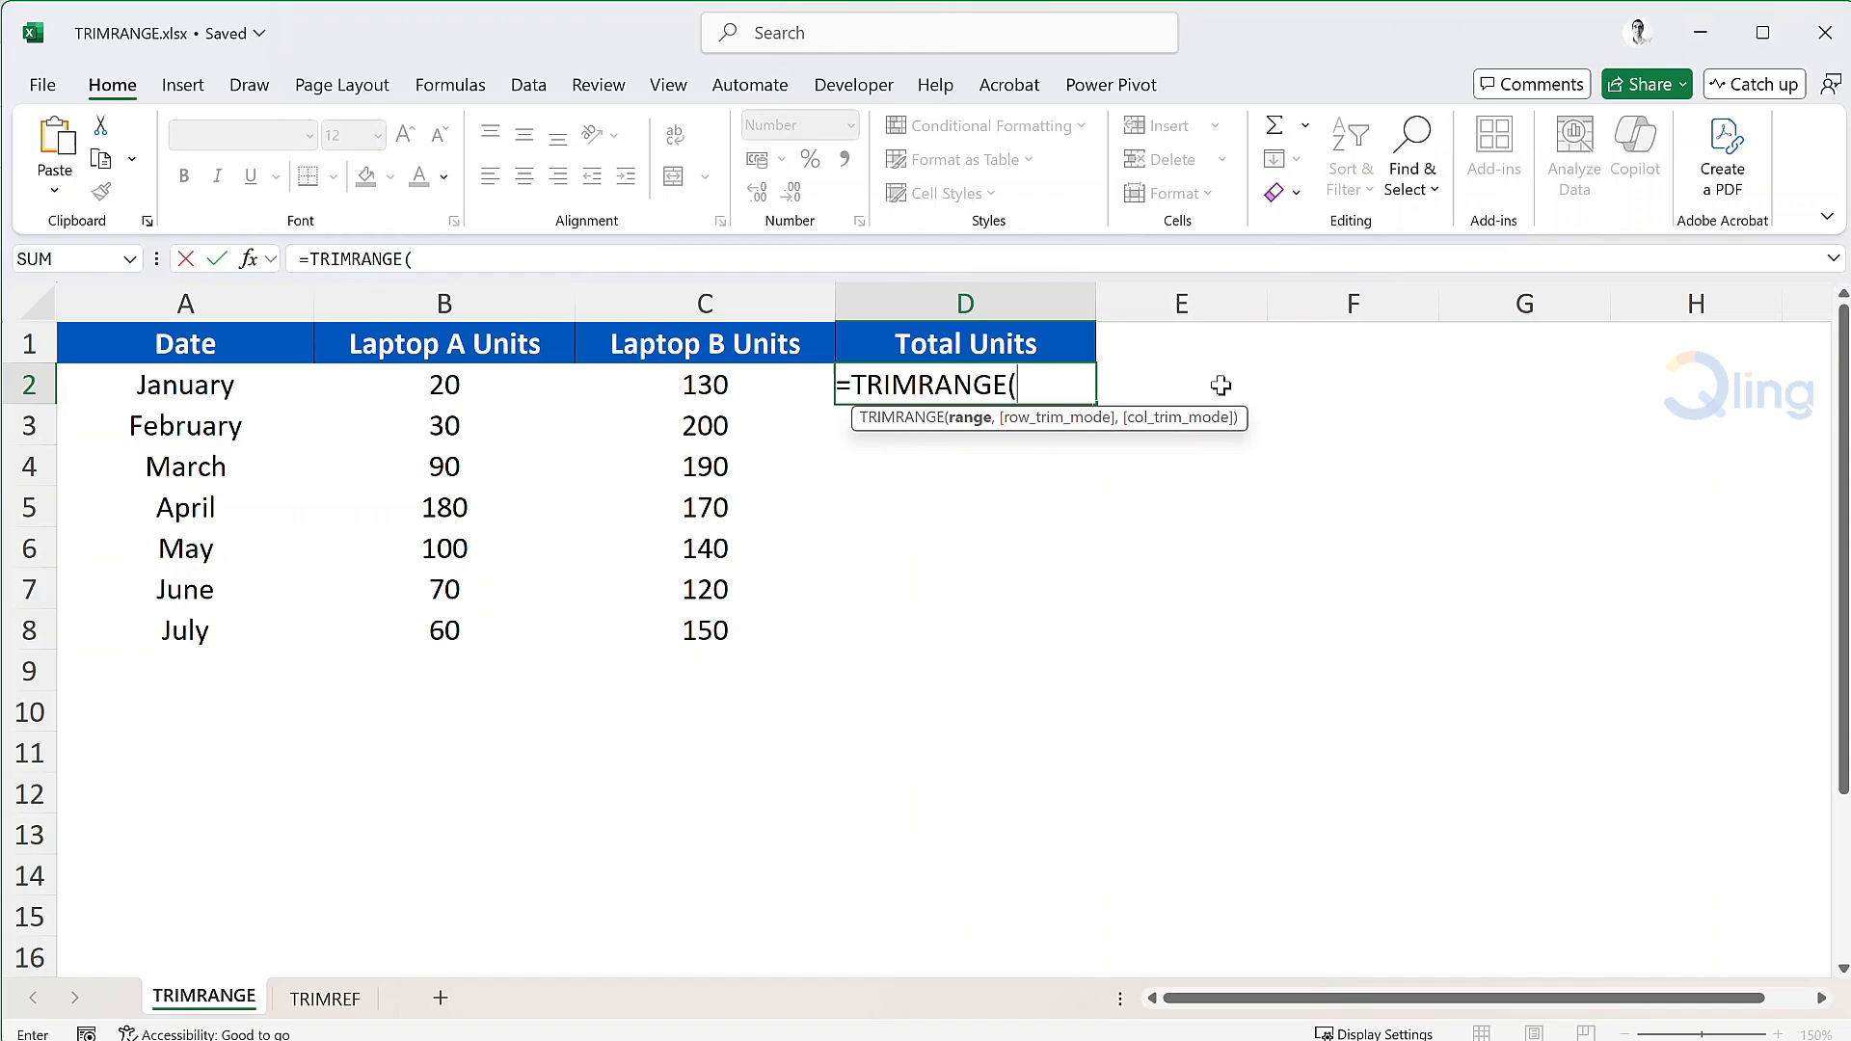
left_click(485, 383)
left_click_drag(485, 383, 445, 829)
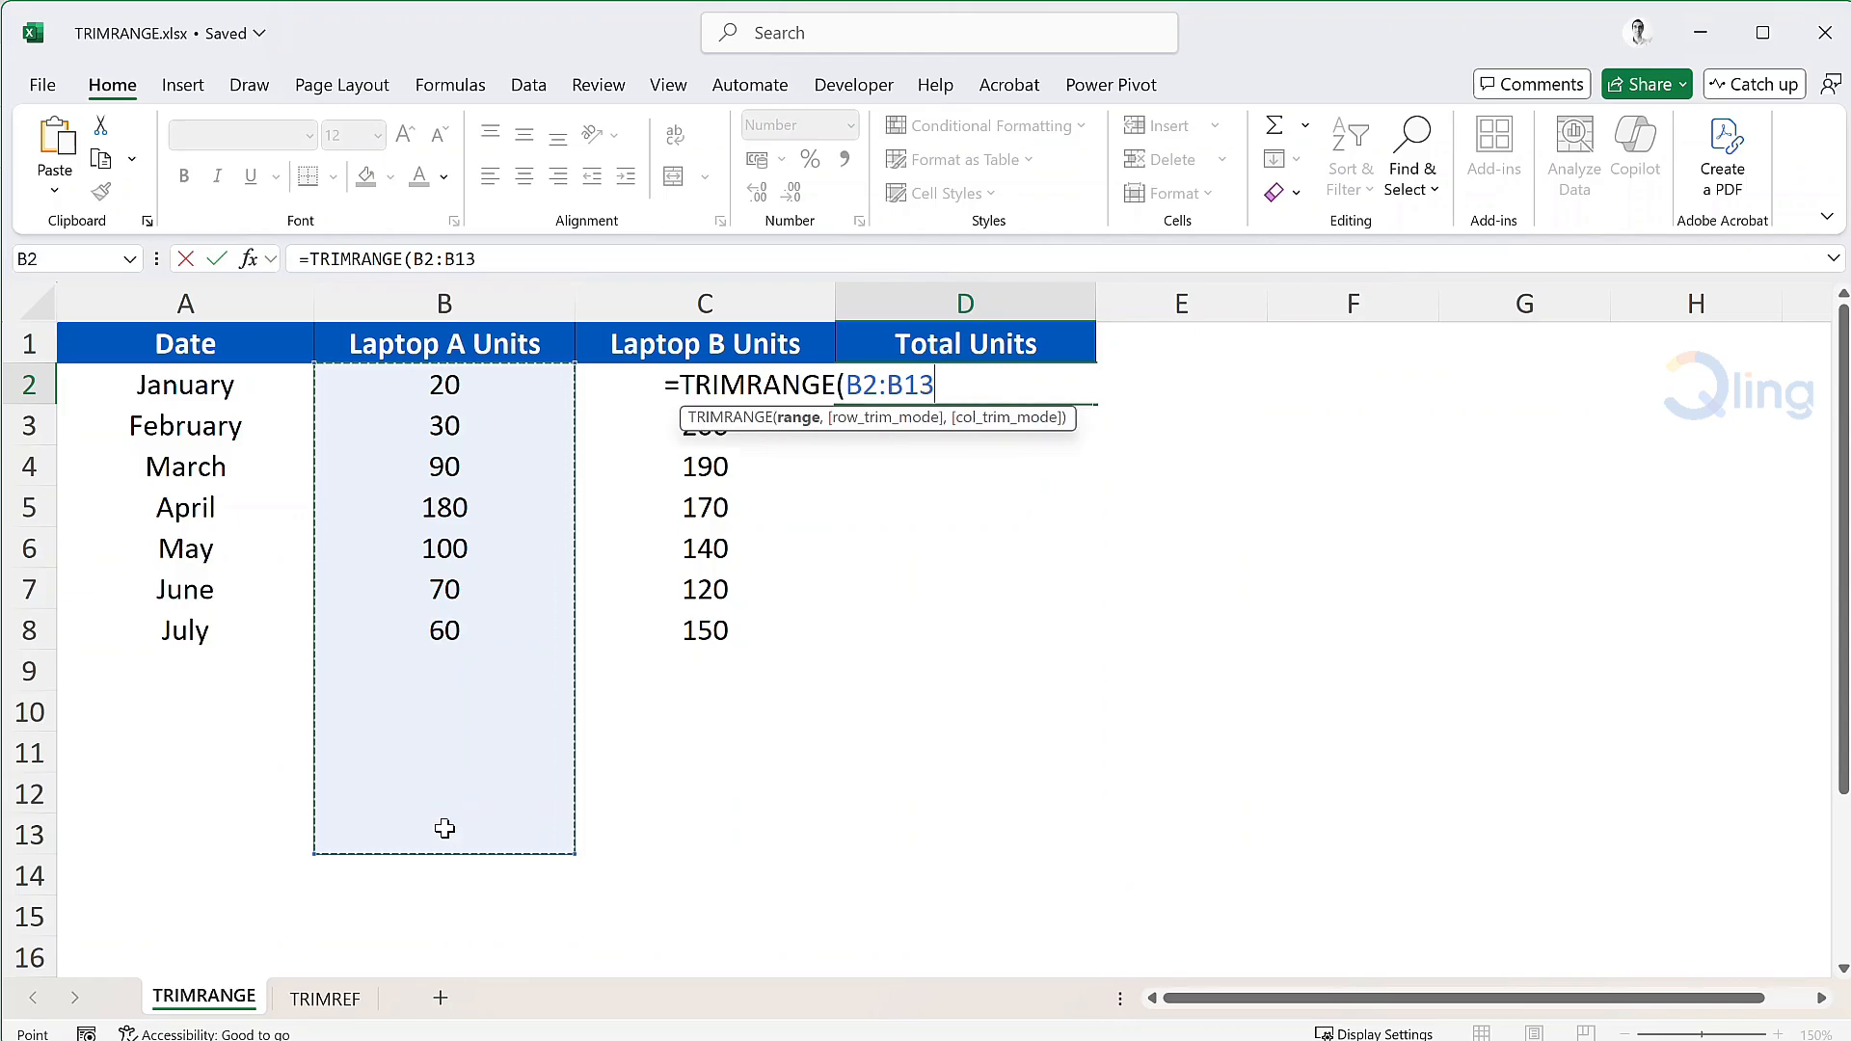
type(",")
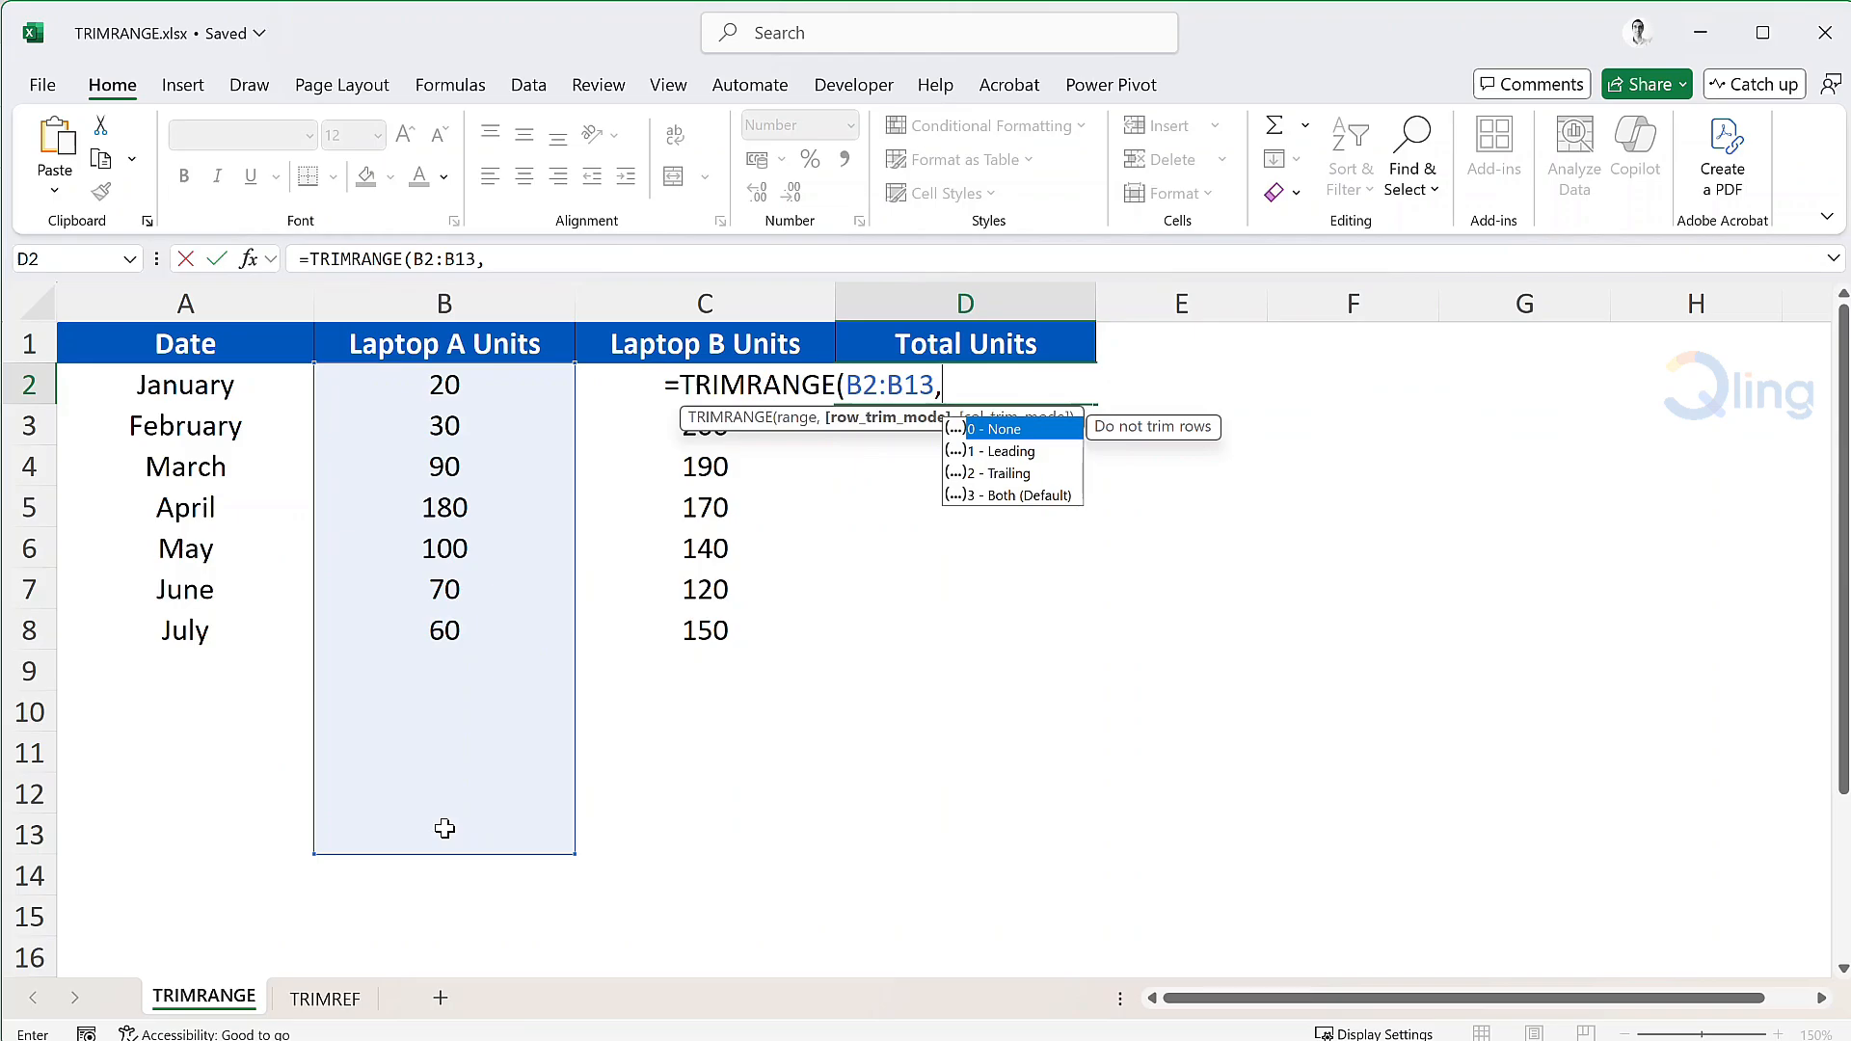
Complete D2 as =TRIMRANGE(B2:B13,2)+TRIMRANGE(C2:C13,2) so totals spill for January–July.
type("2")
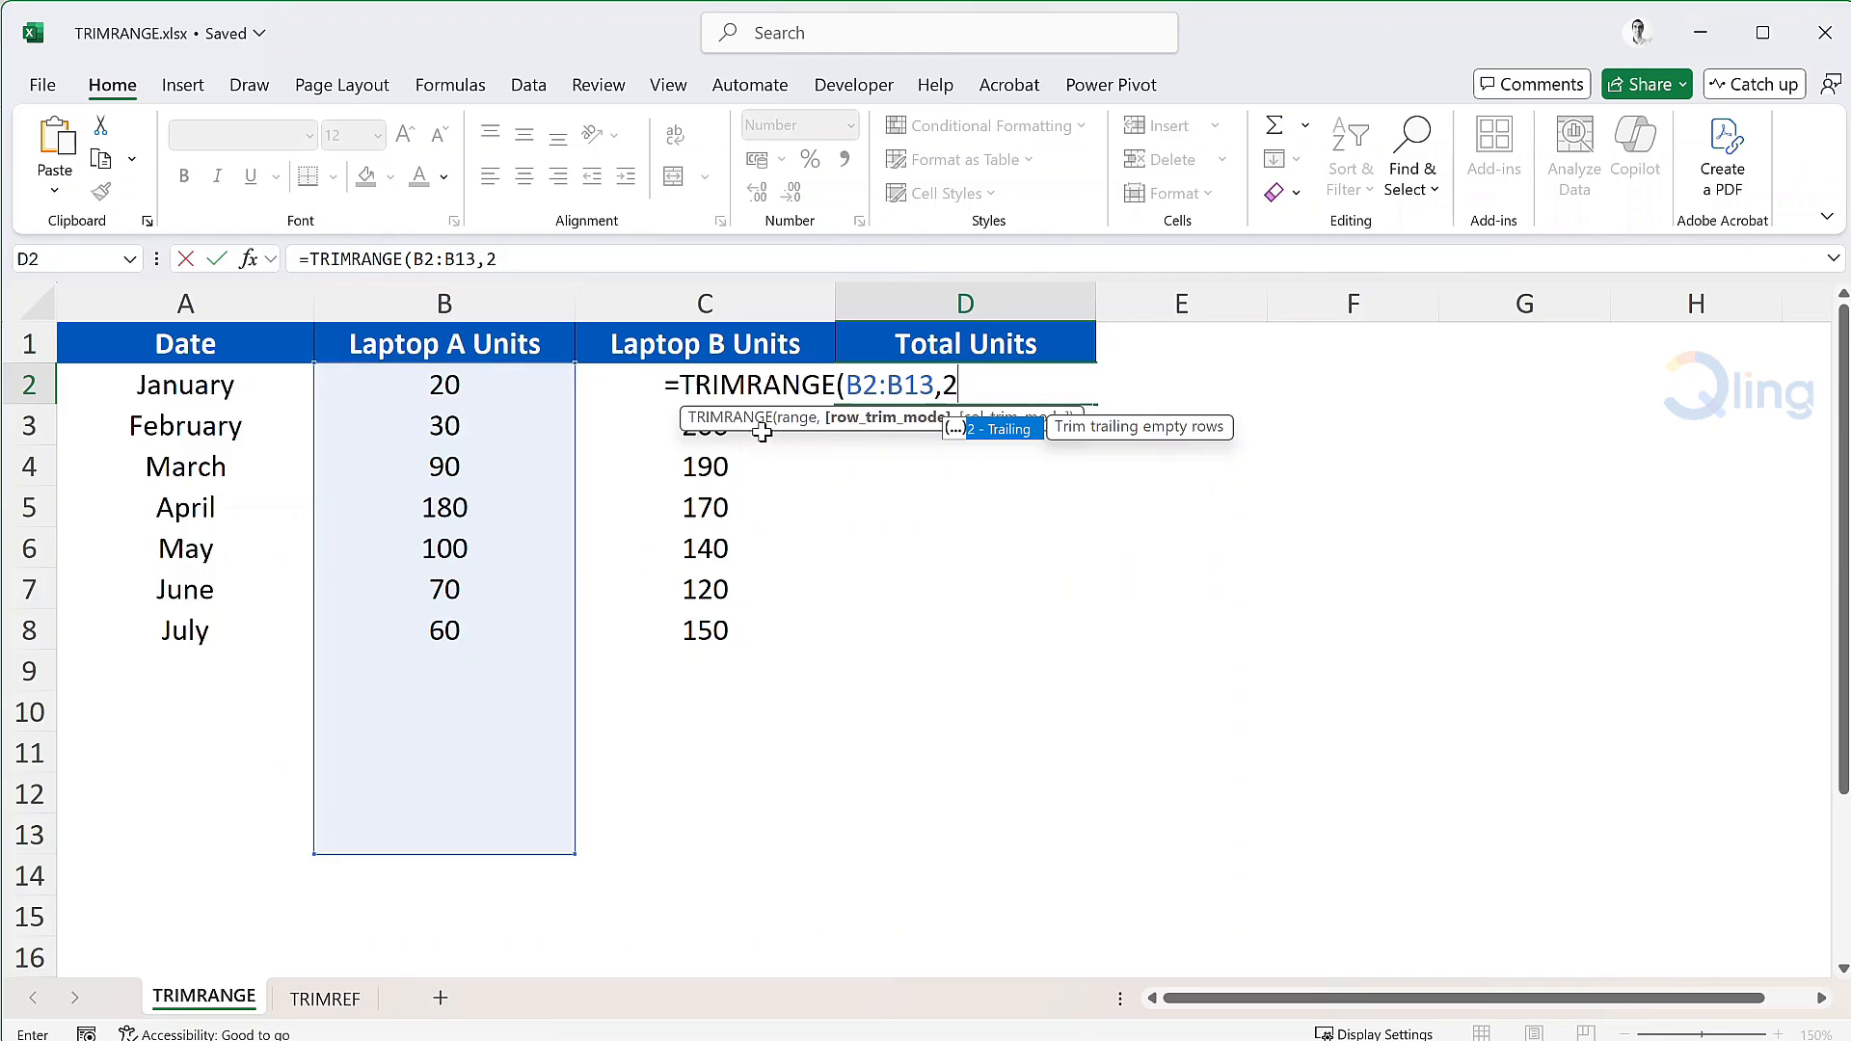
left_click_drag(767, 424, 841, 496)
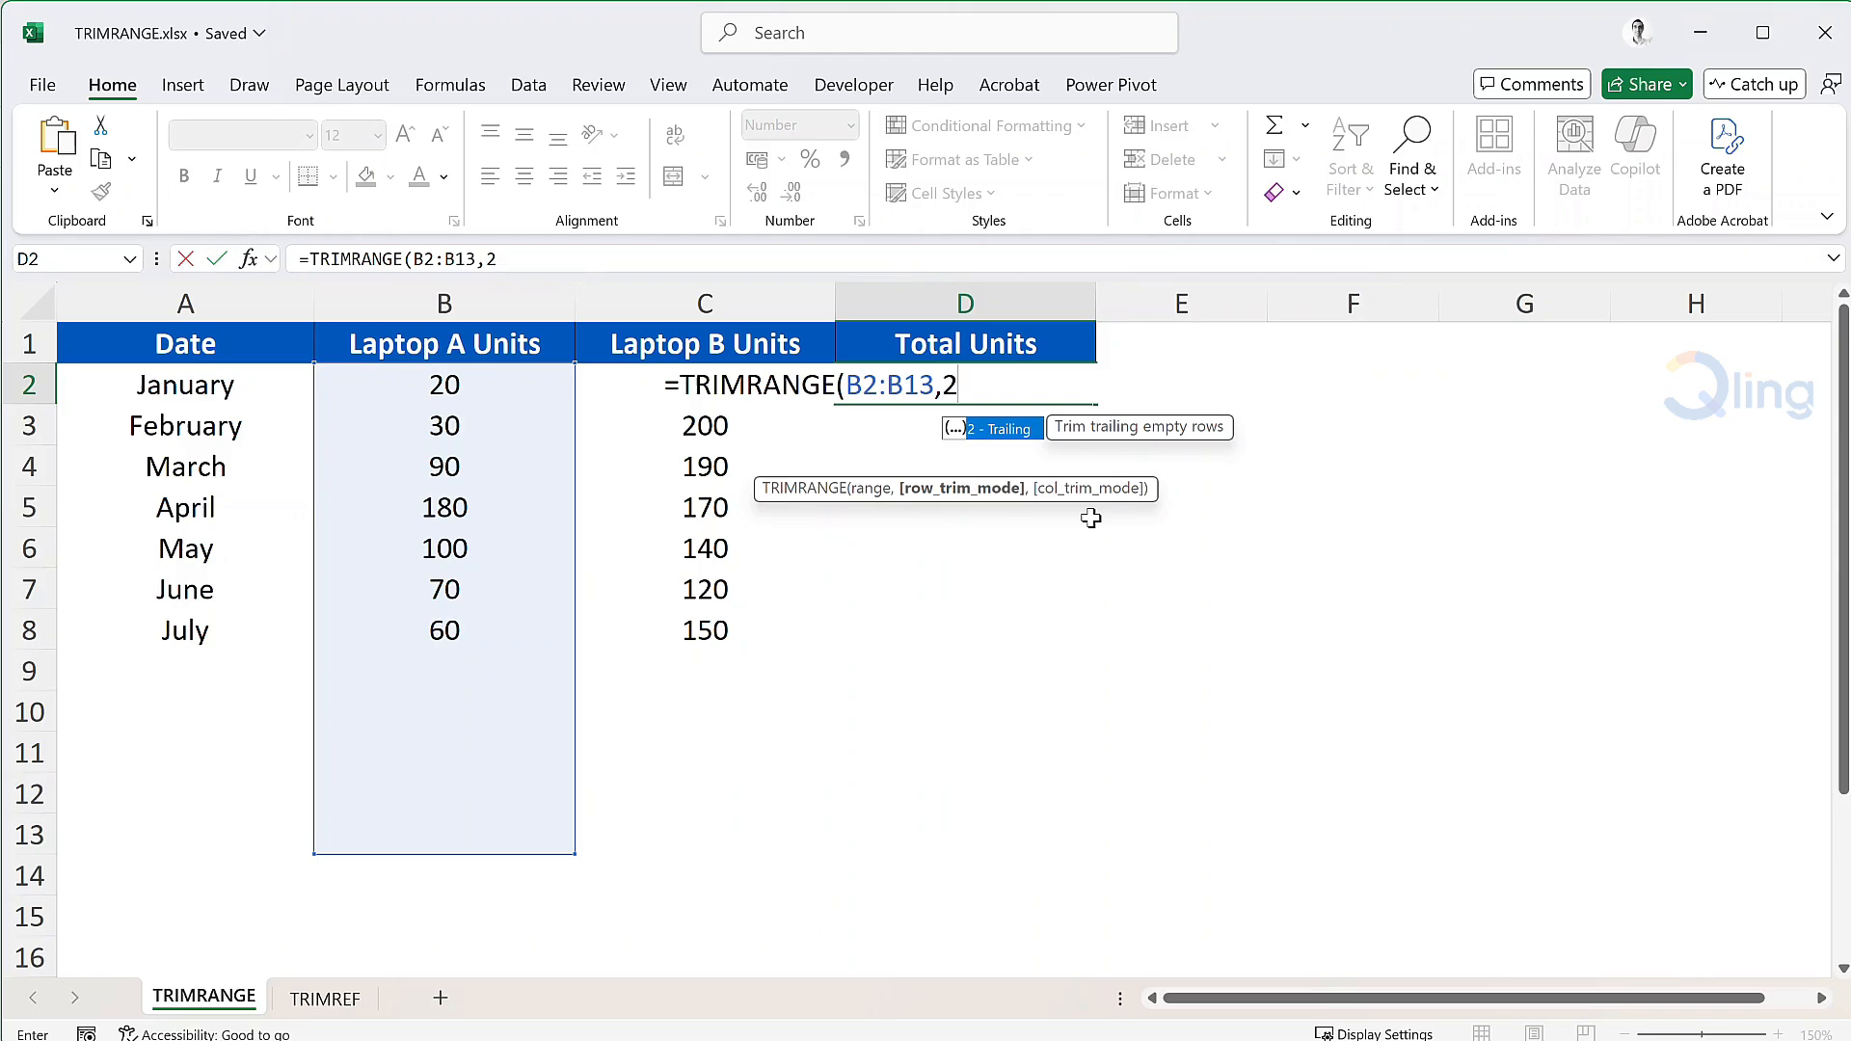
type(")")
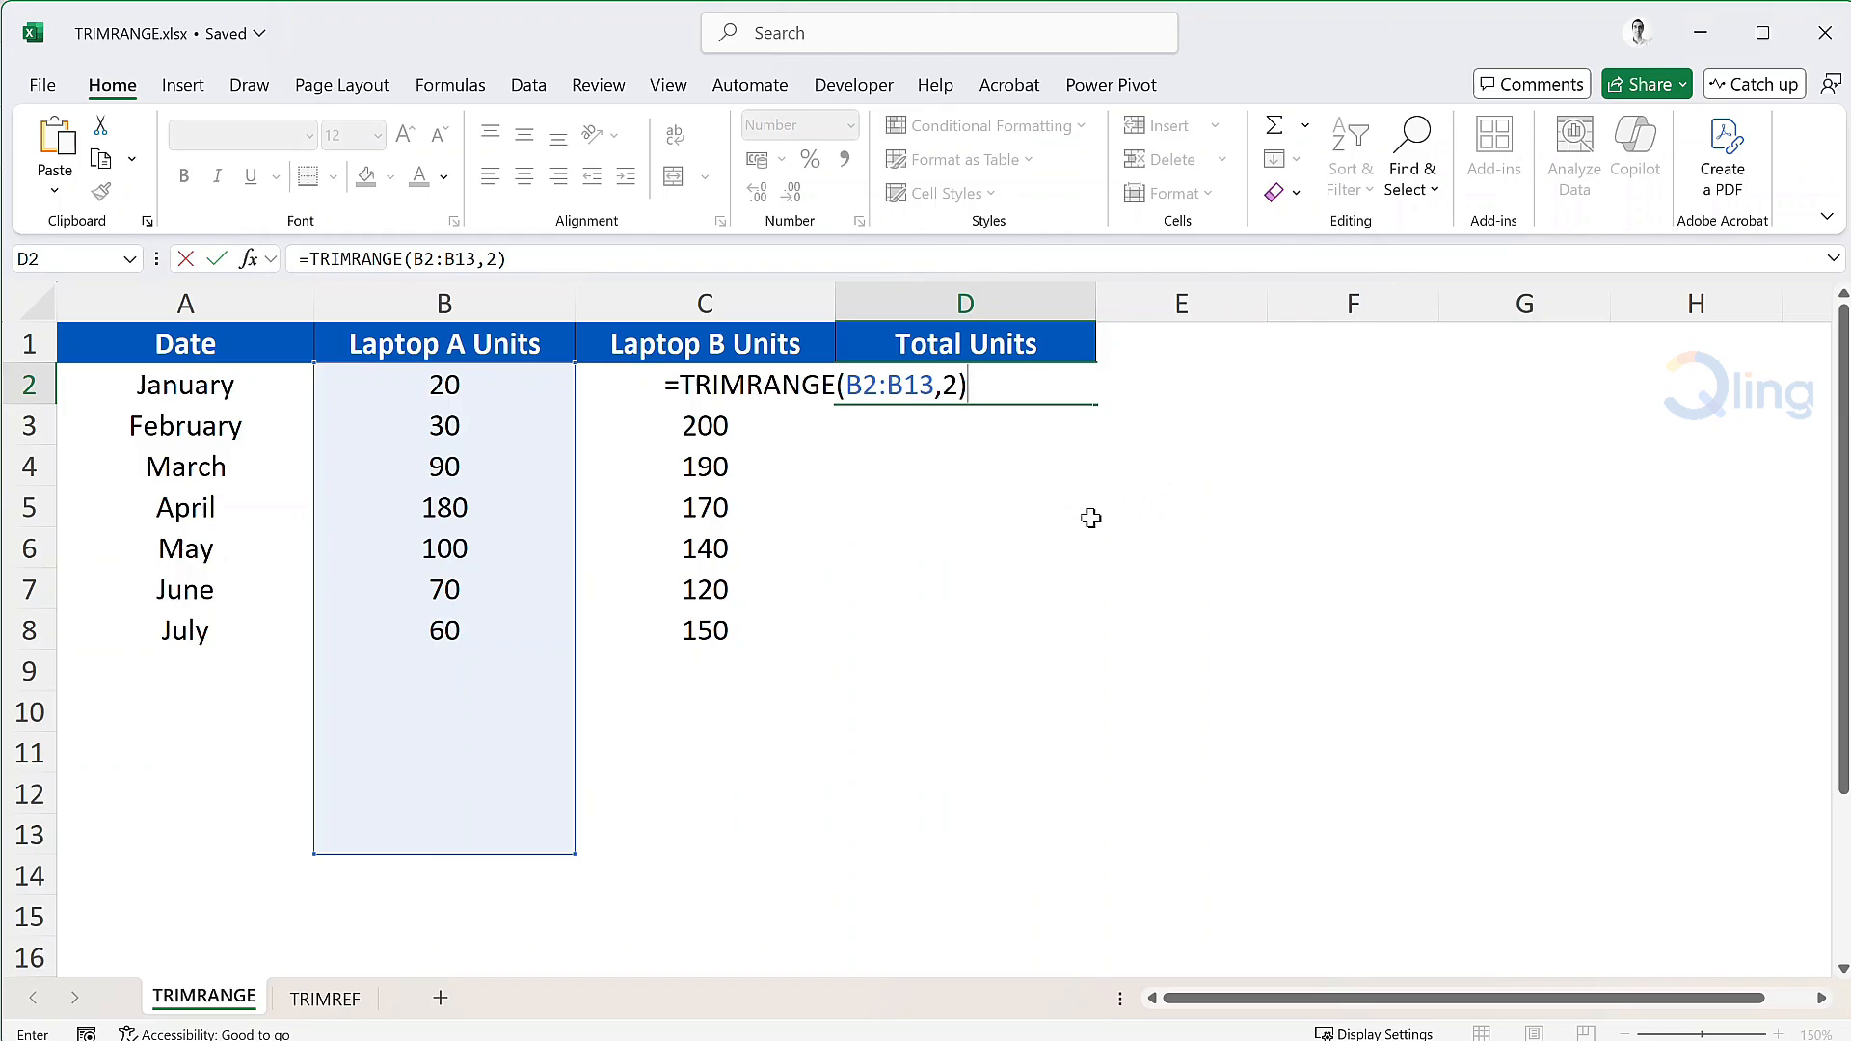
type("+trim")
key("Down")
key("Down")
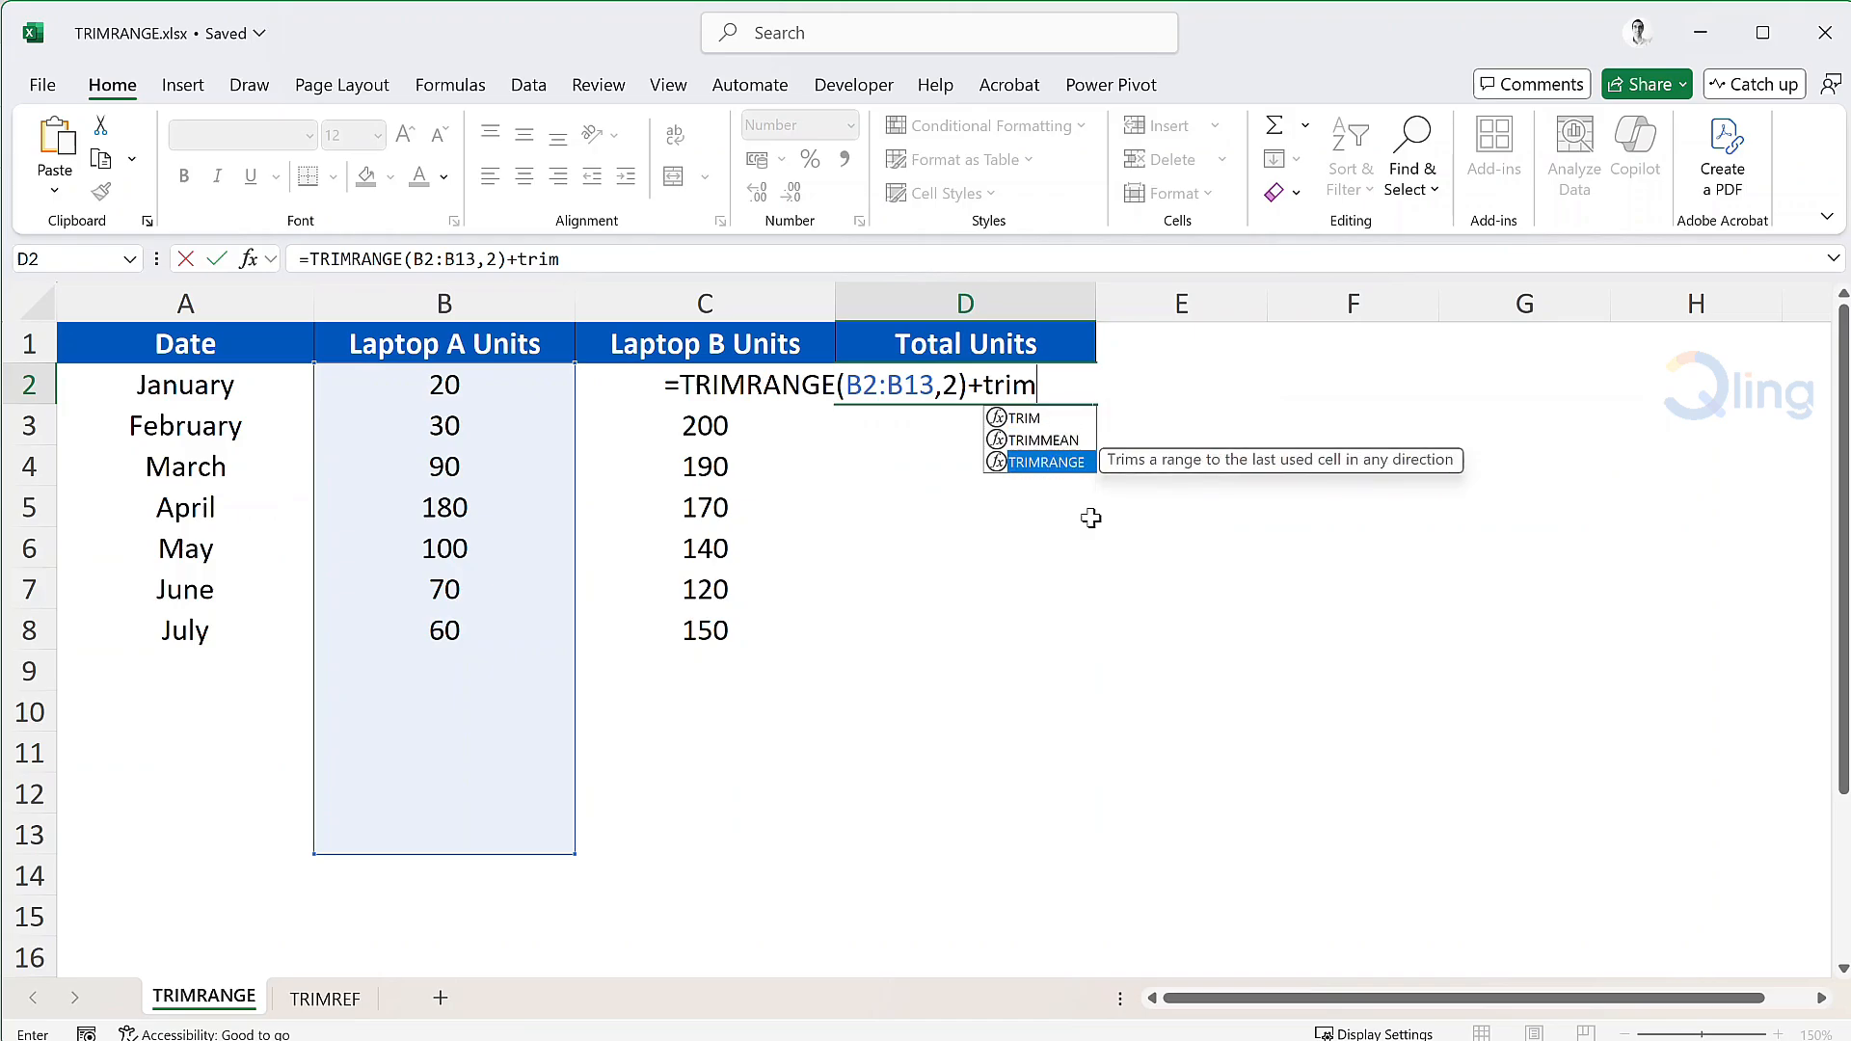
key("Tab")
left_click_drag(660, 834, 646, 378)
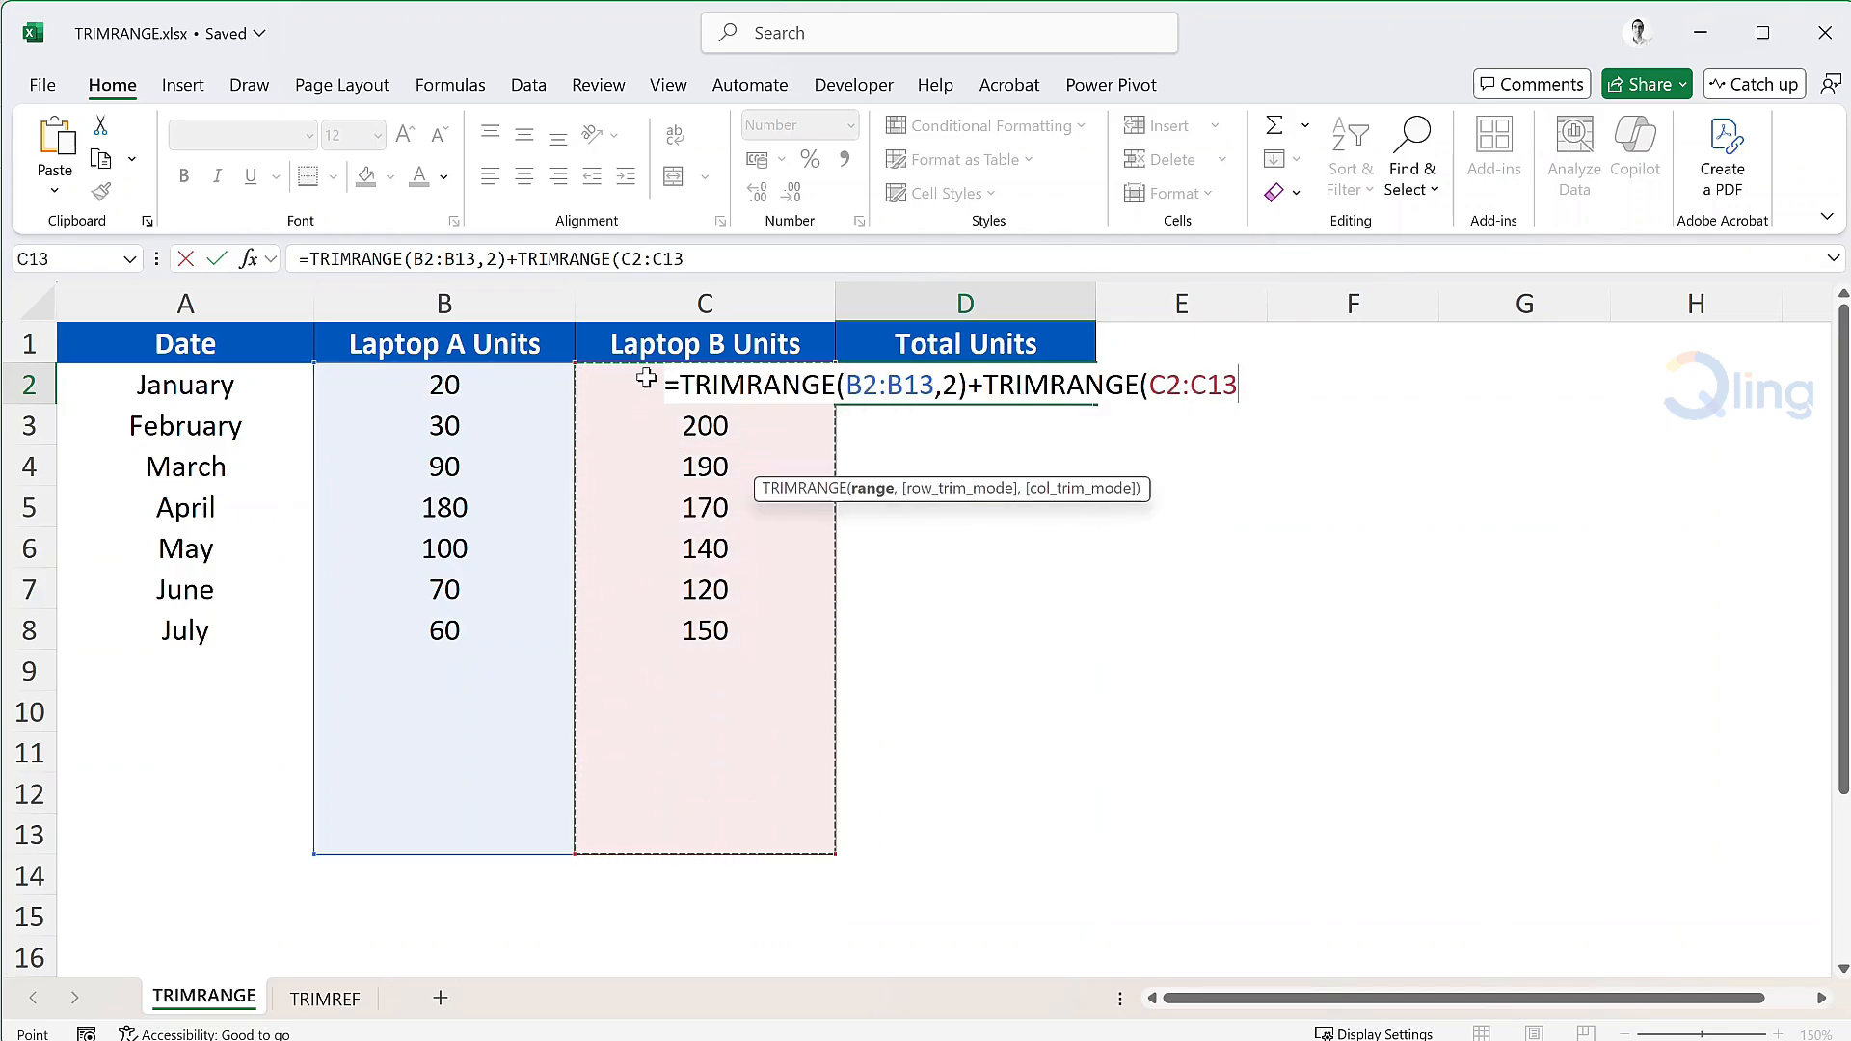
type(",")
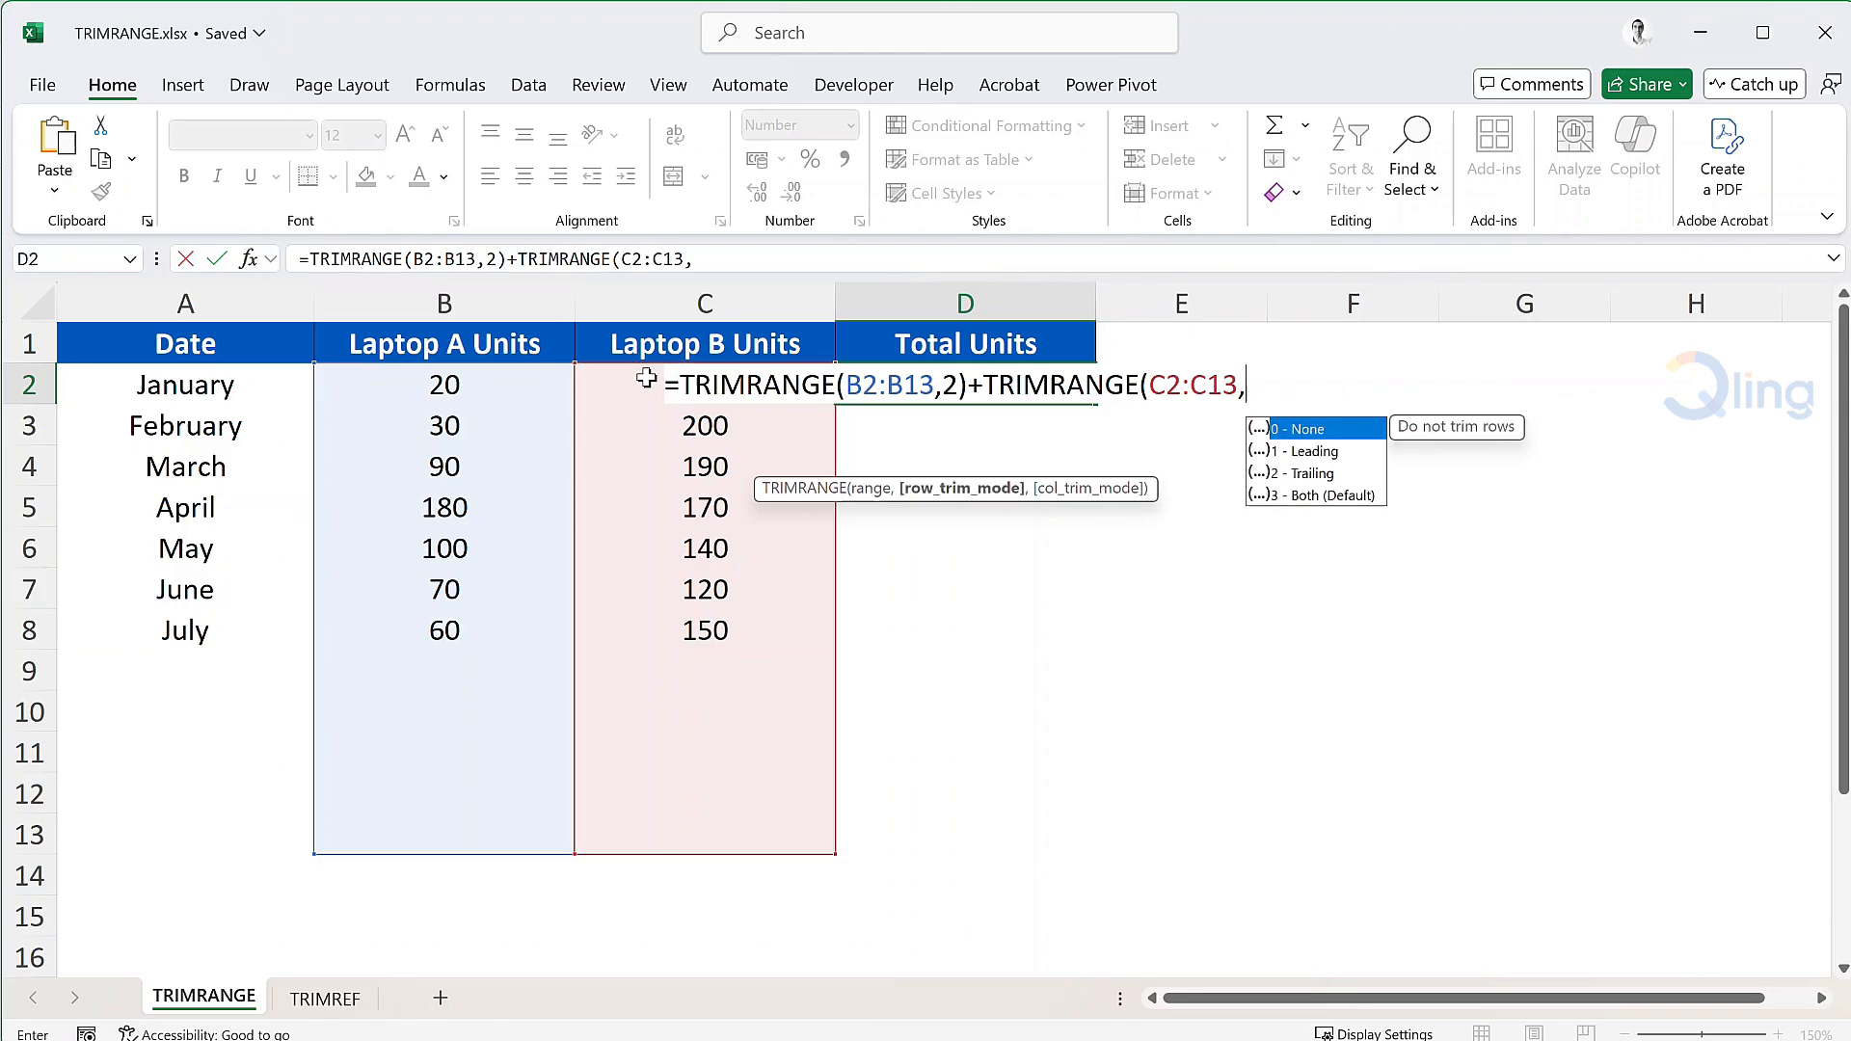
type("2)")
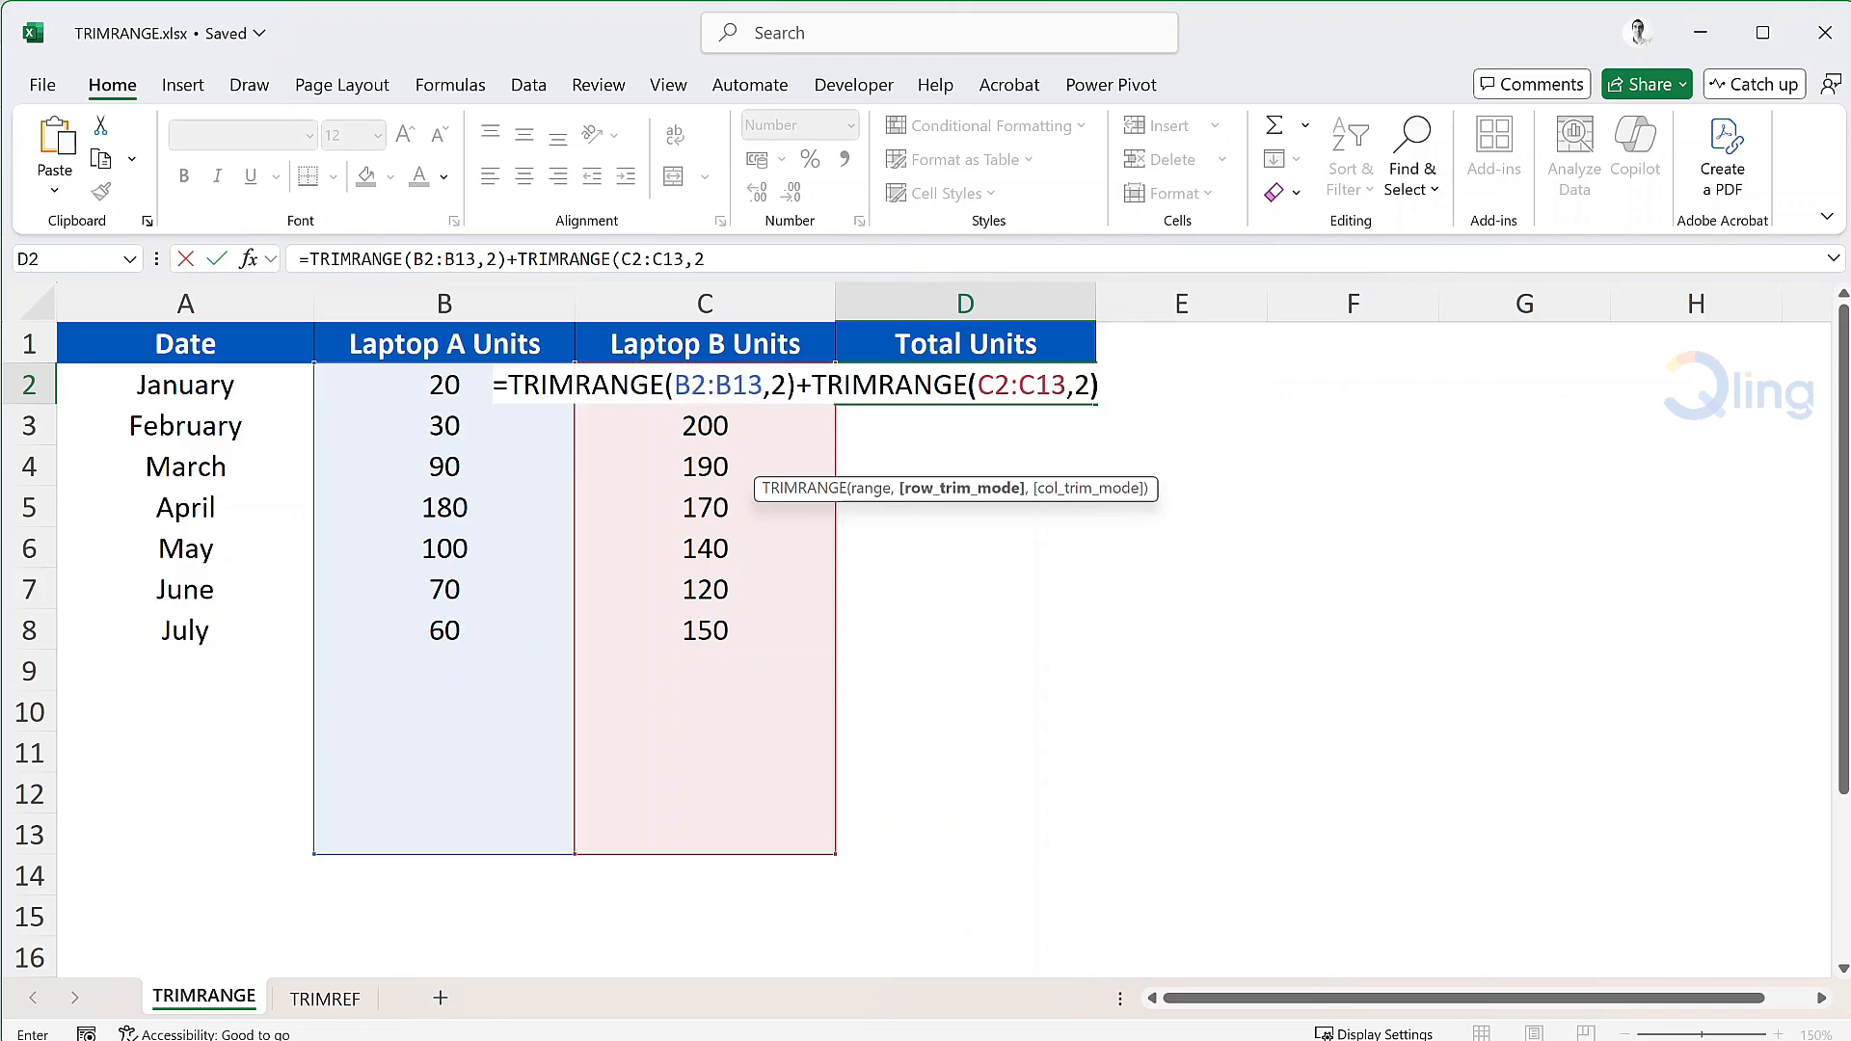
key("Return")
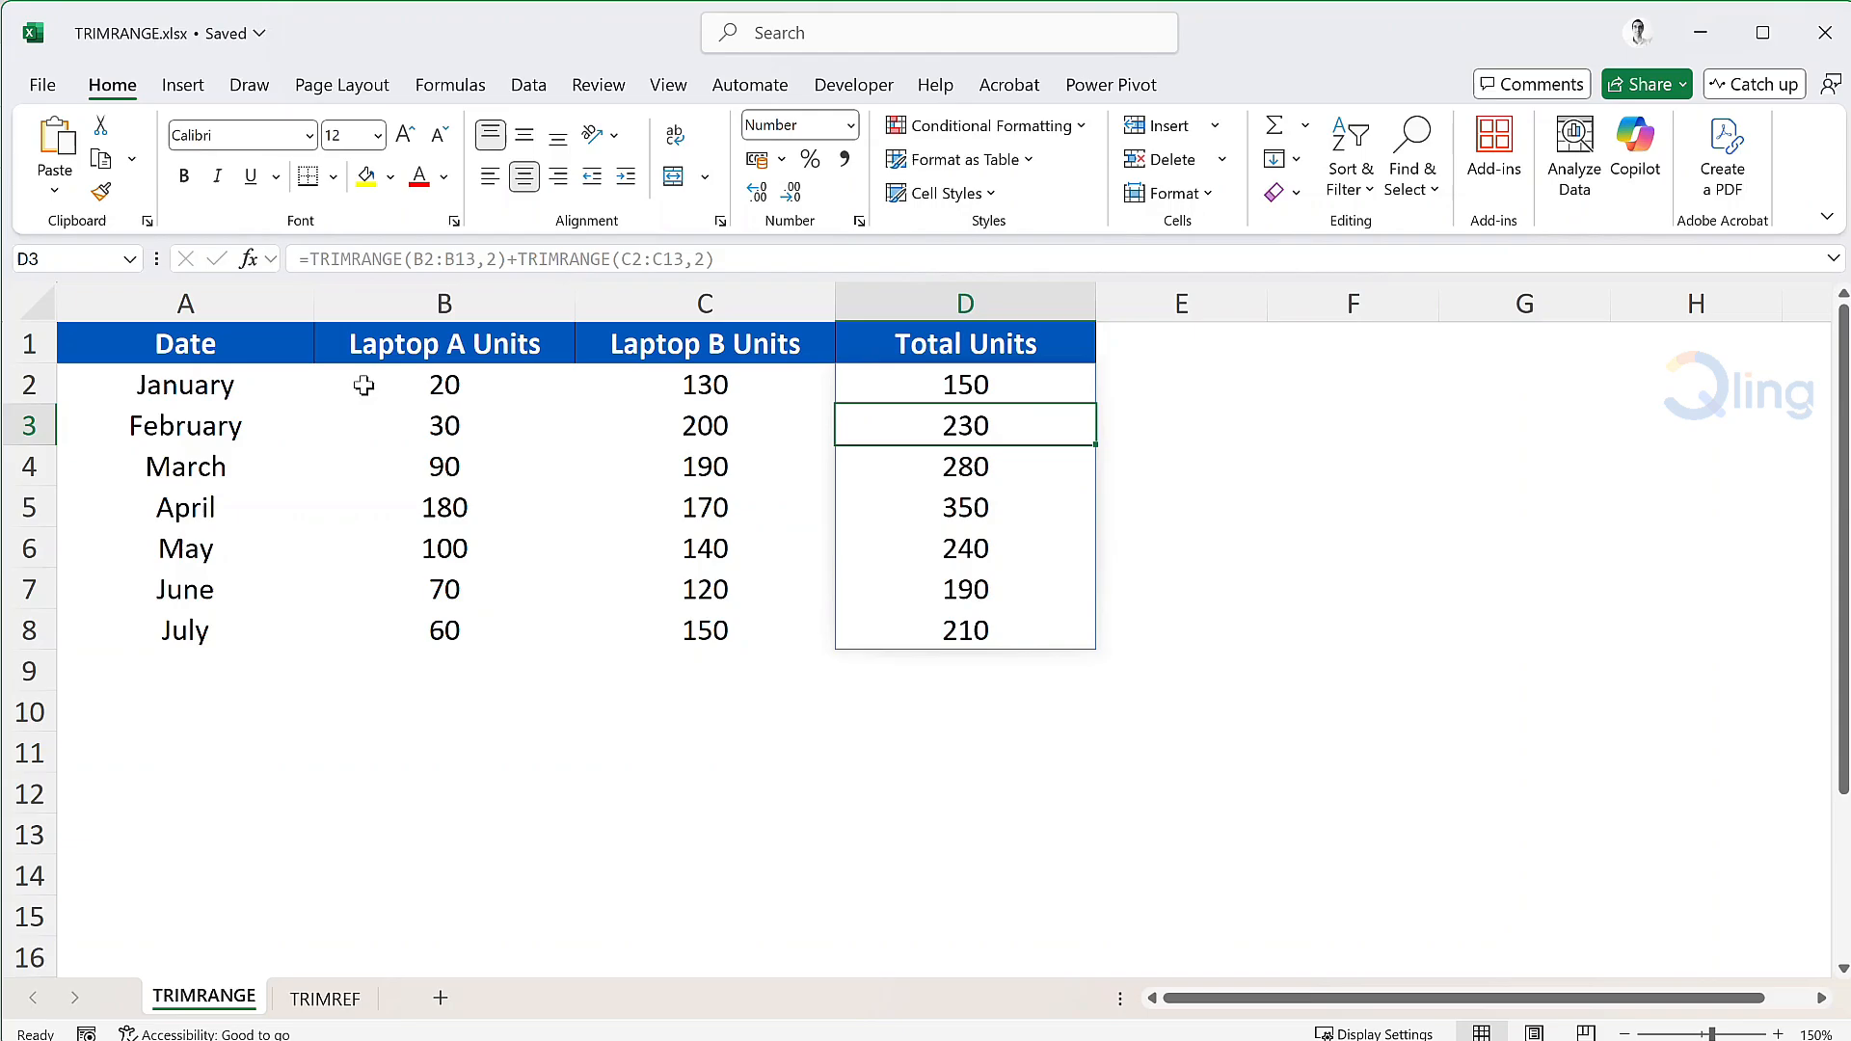
Add an August row with 70 and 160 units, extending the spilled total to 230.
left_click(159, 685)
type("August")
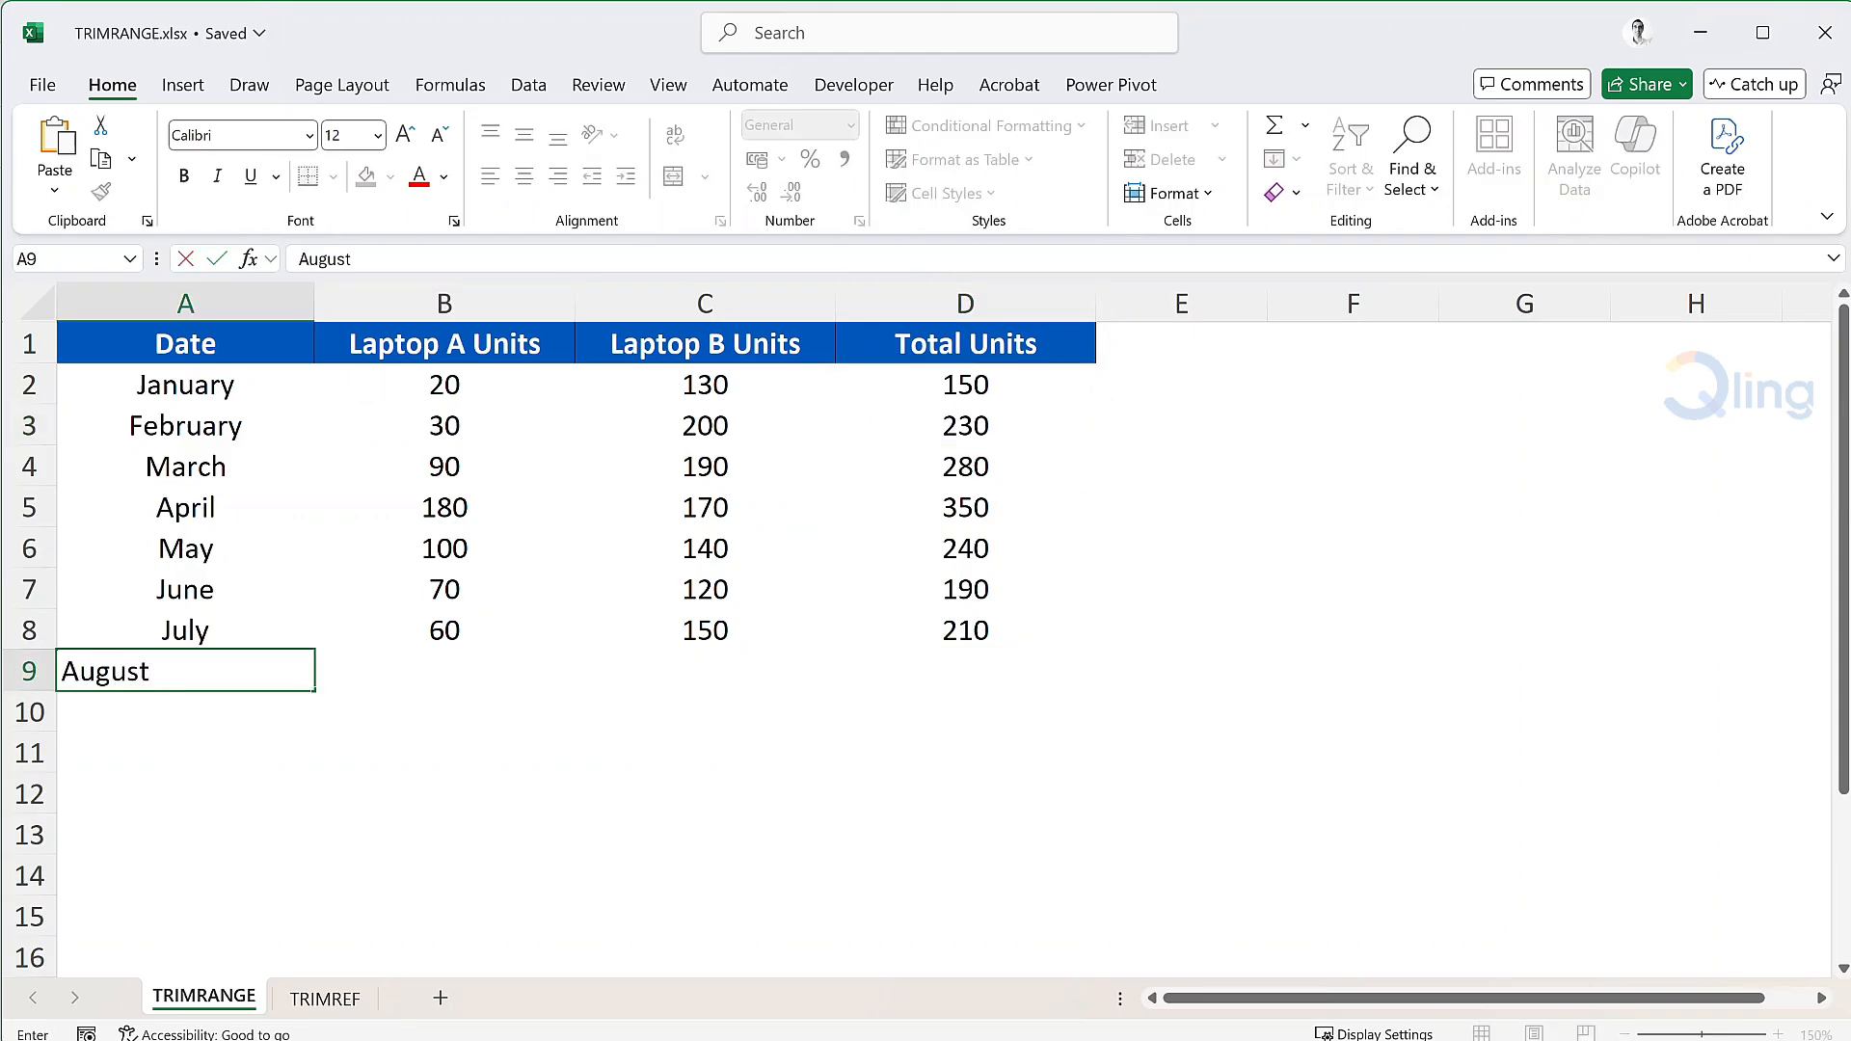
key("Tab")
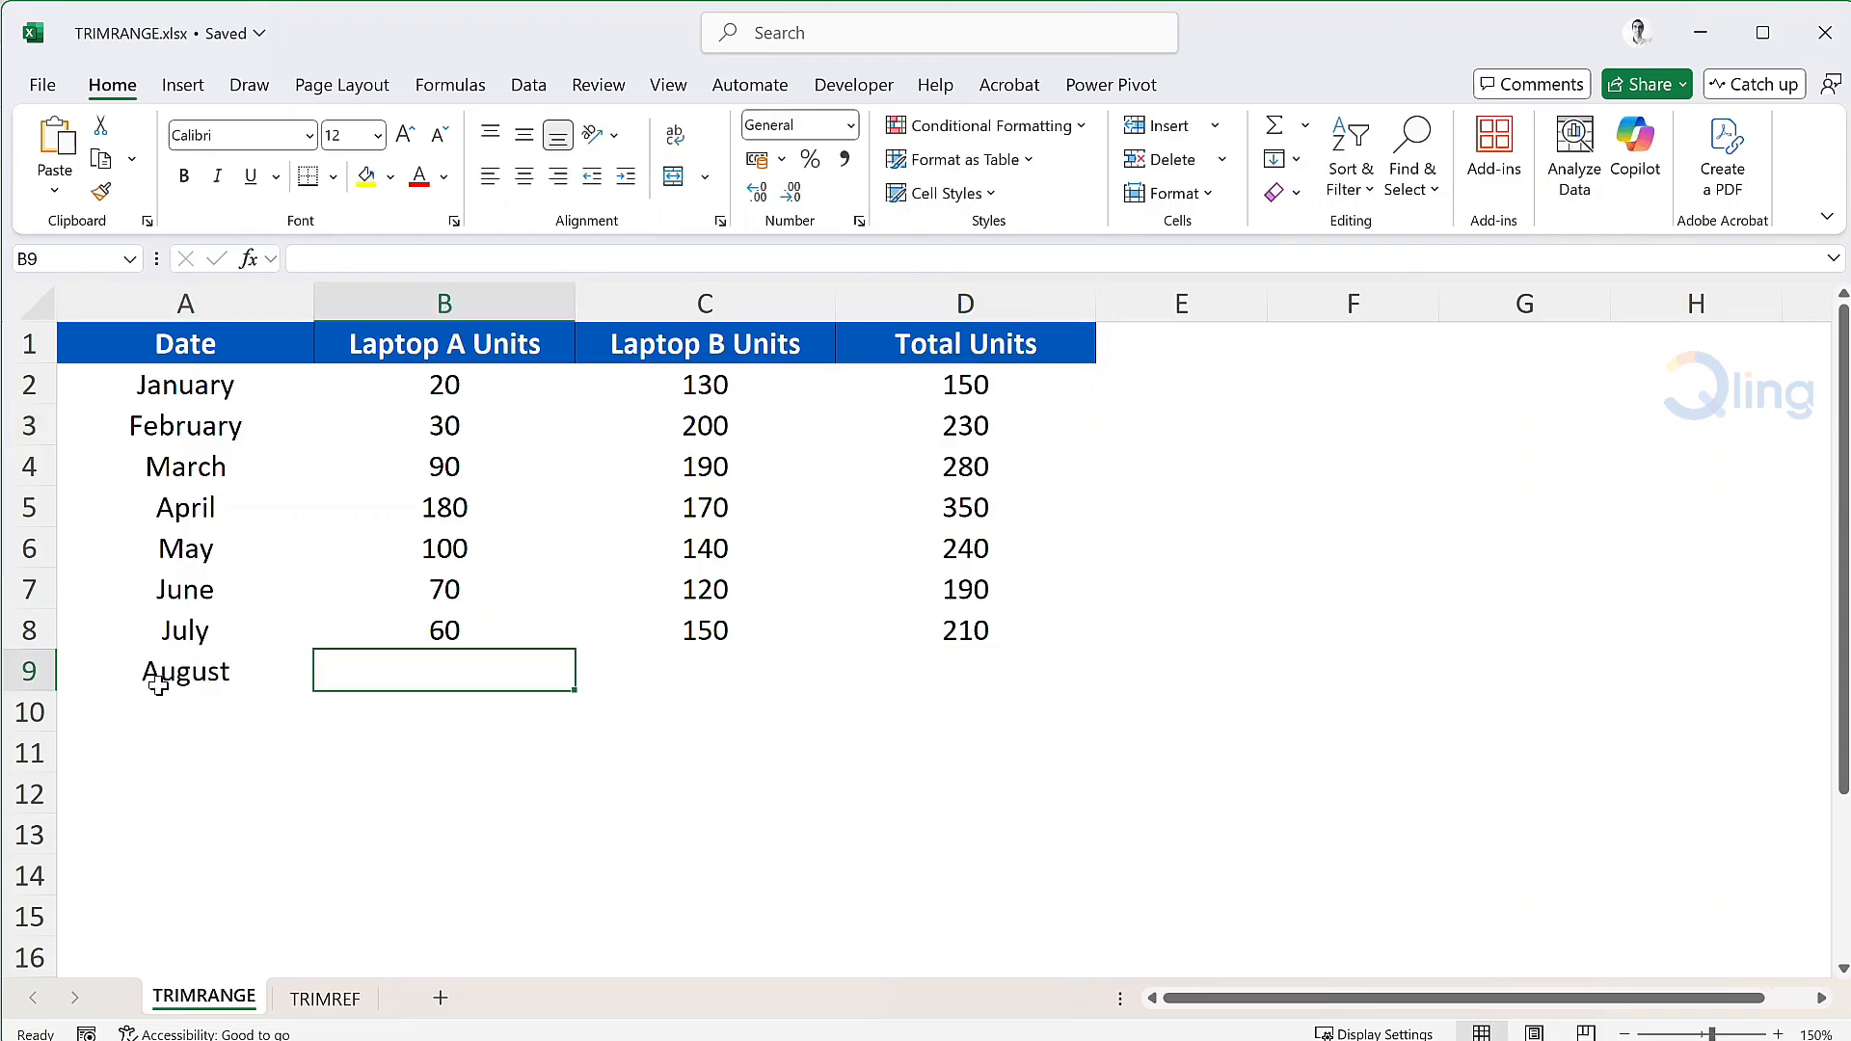
type("70")
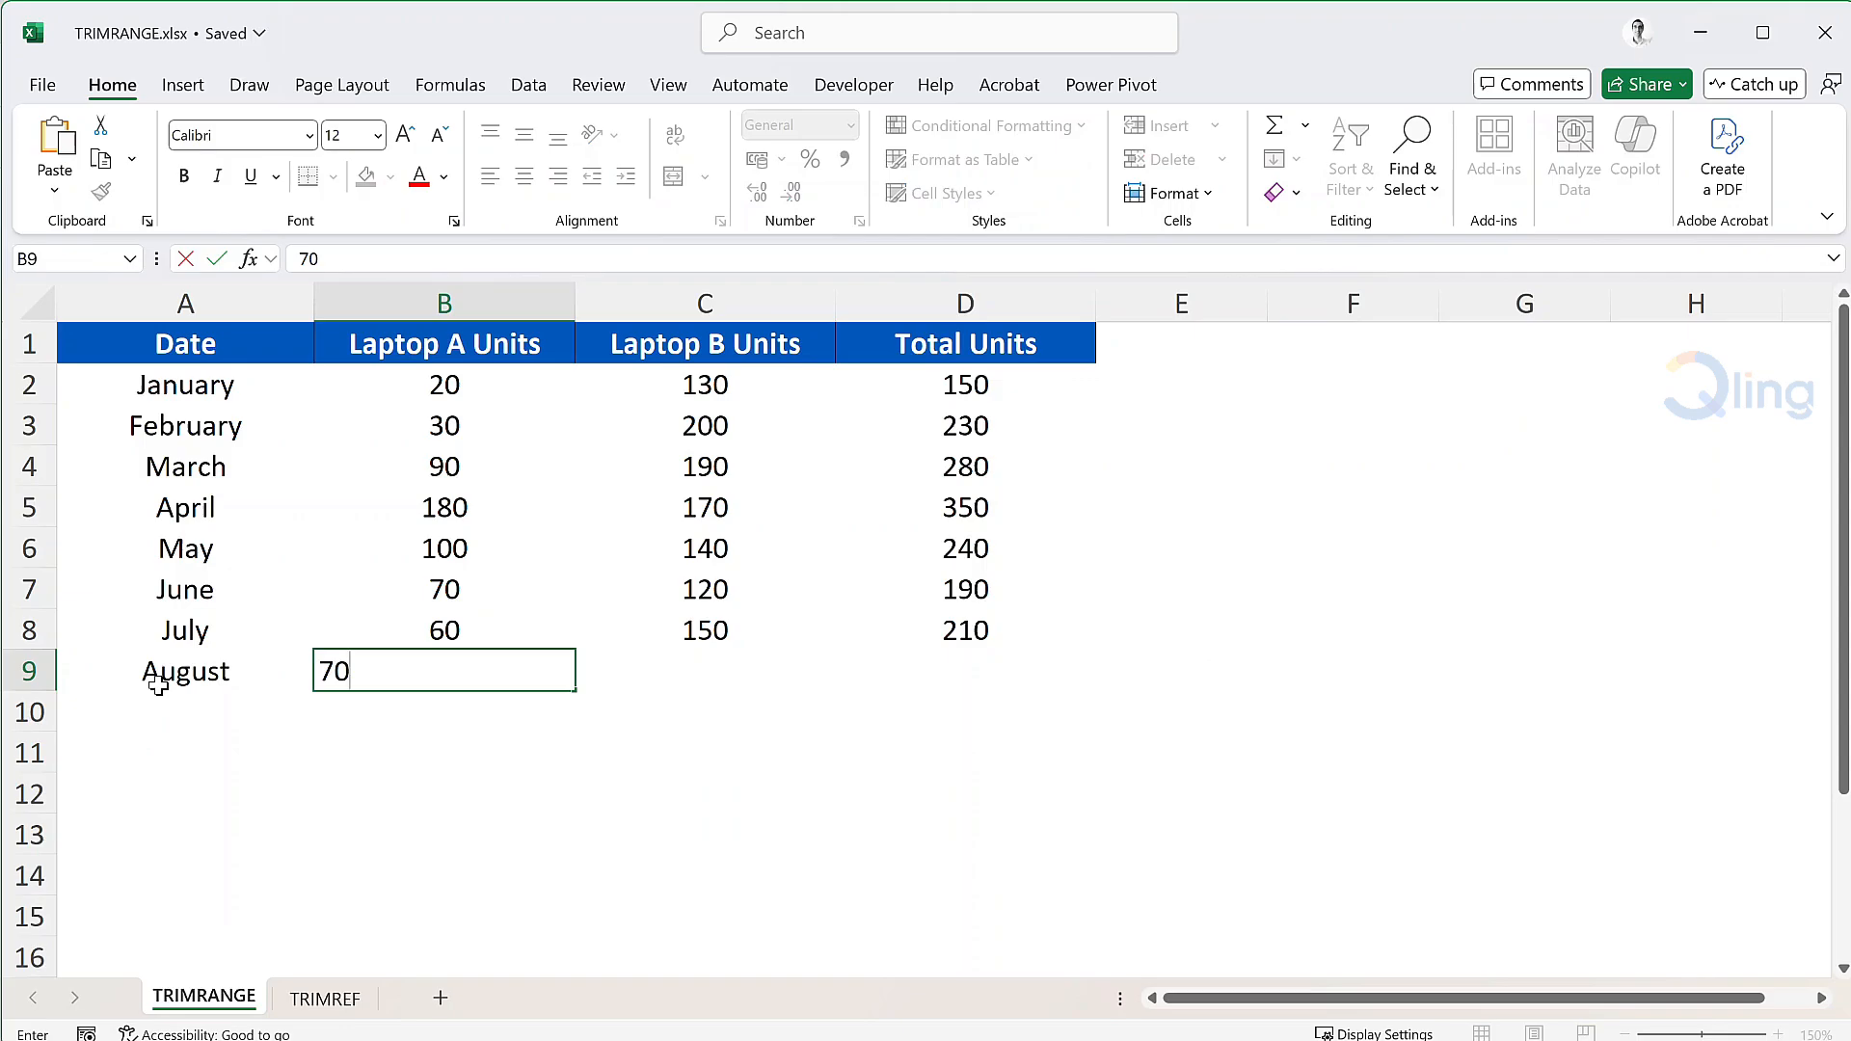
key("Tab")
type("160")
key("Return")
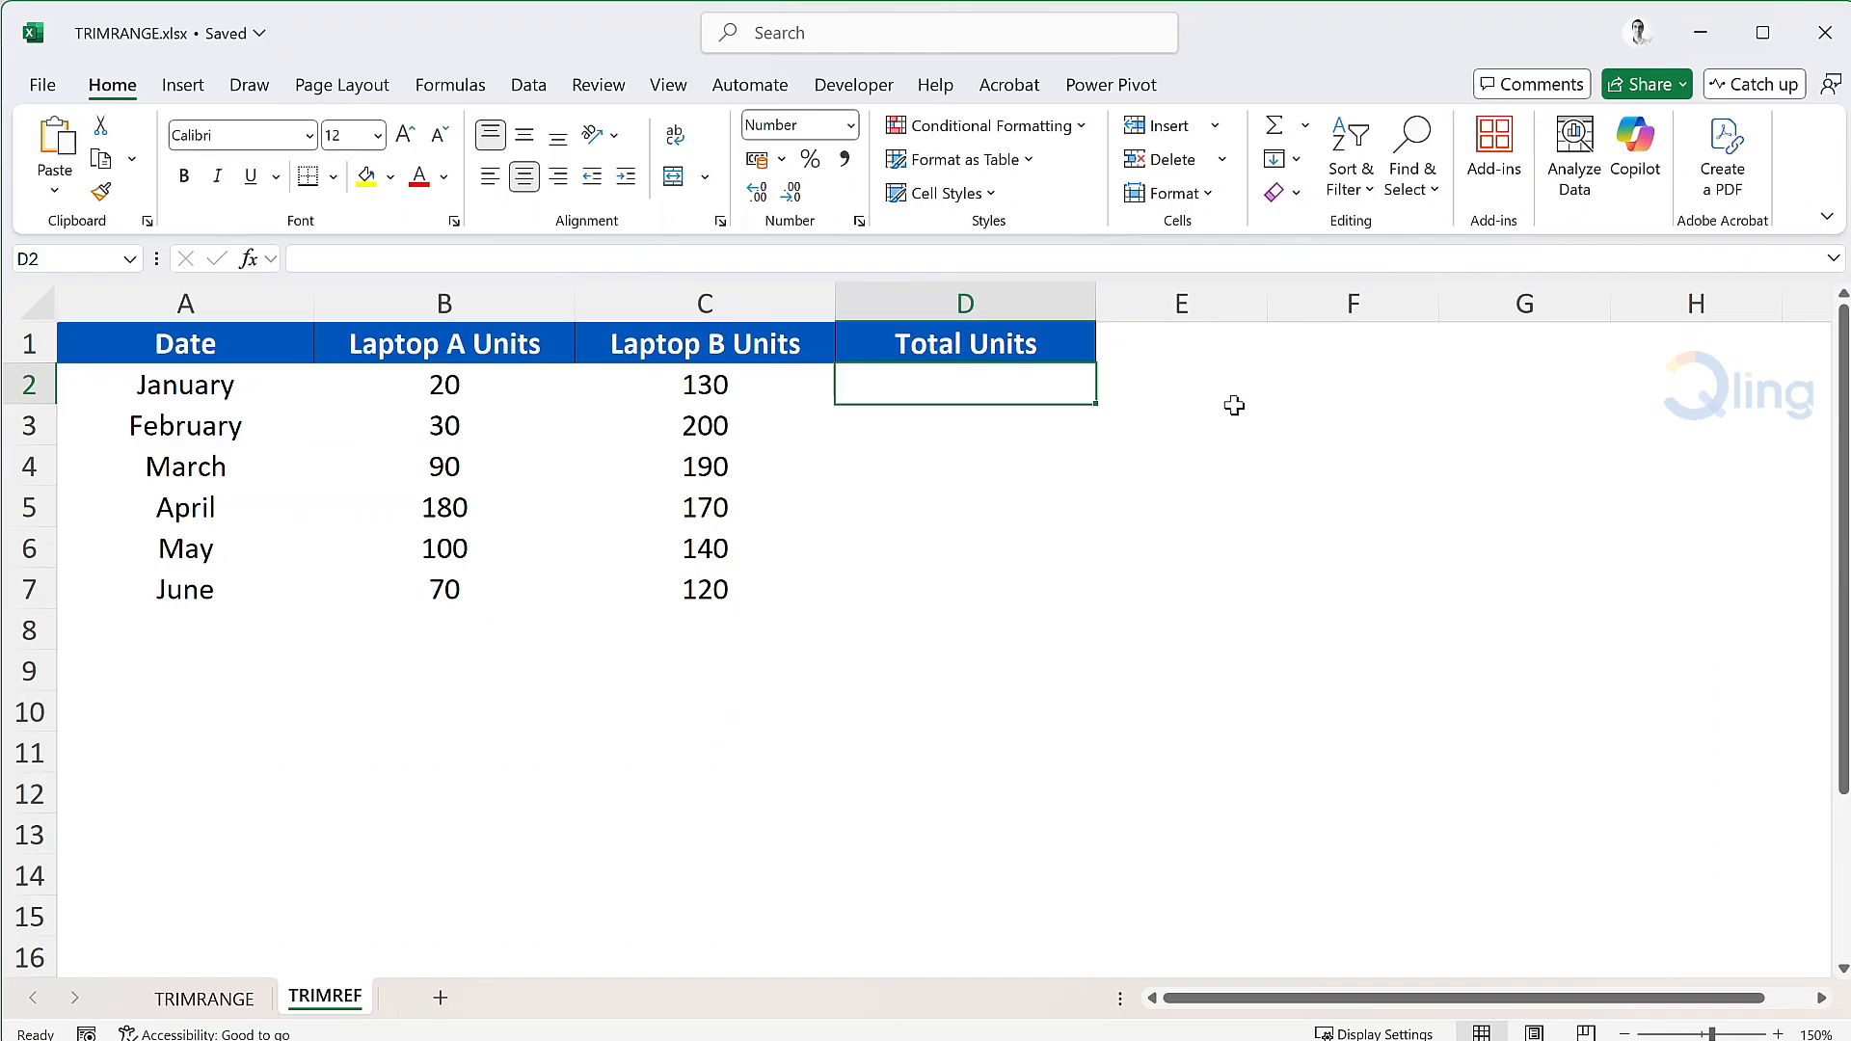
In D2 of TRIMREF, write the trimmed reference =B2:.B13 for Laptop A units.
type("=")
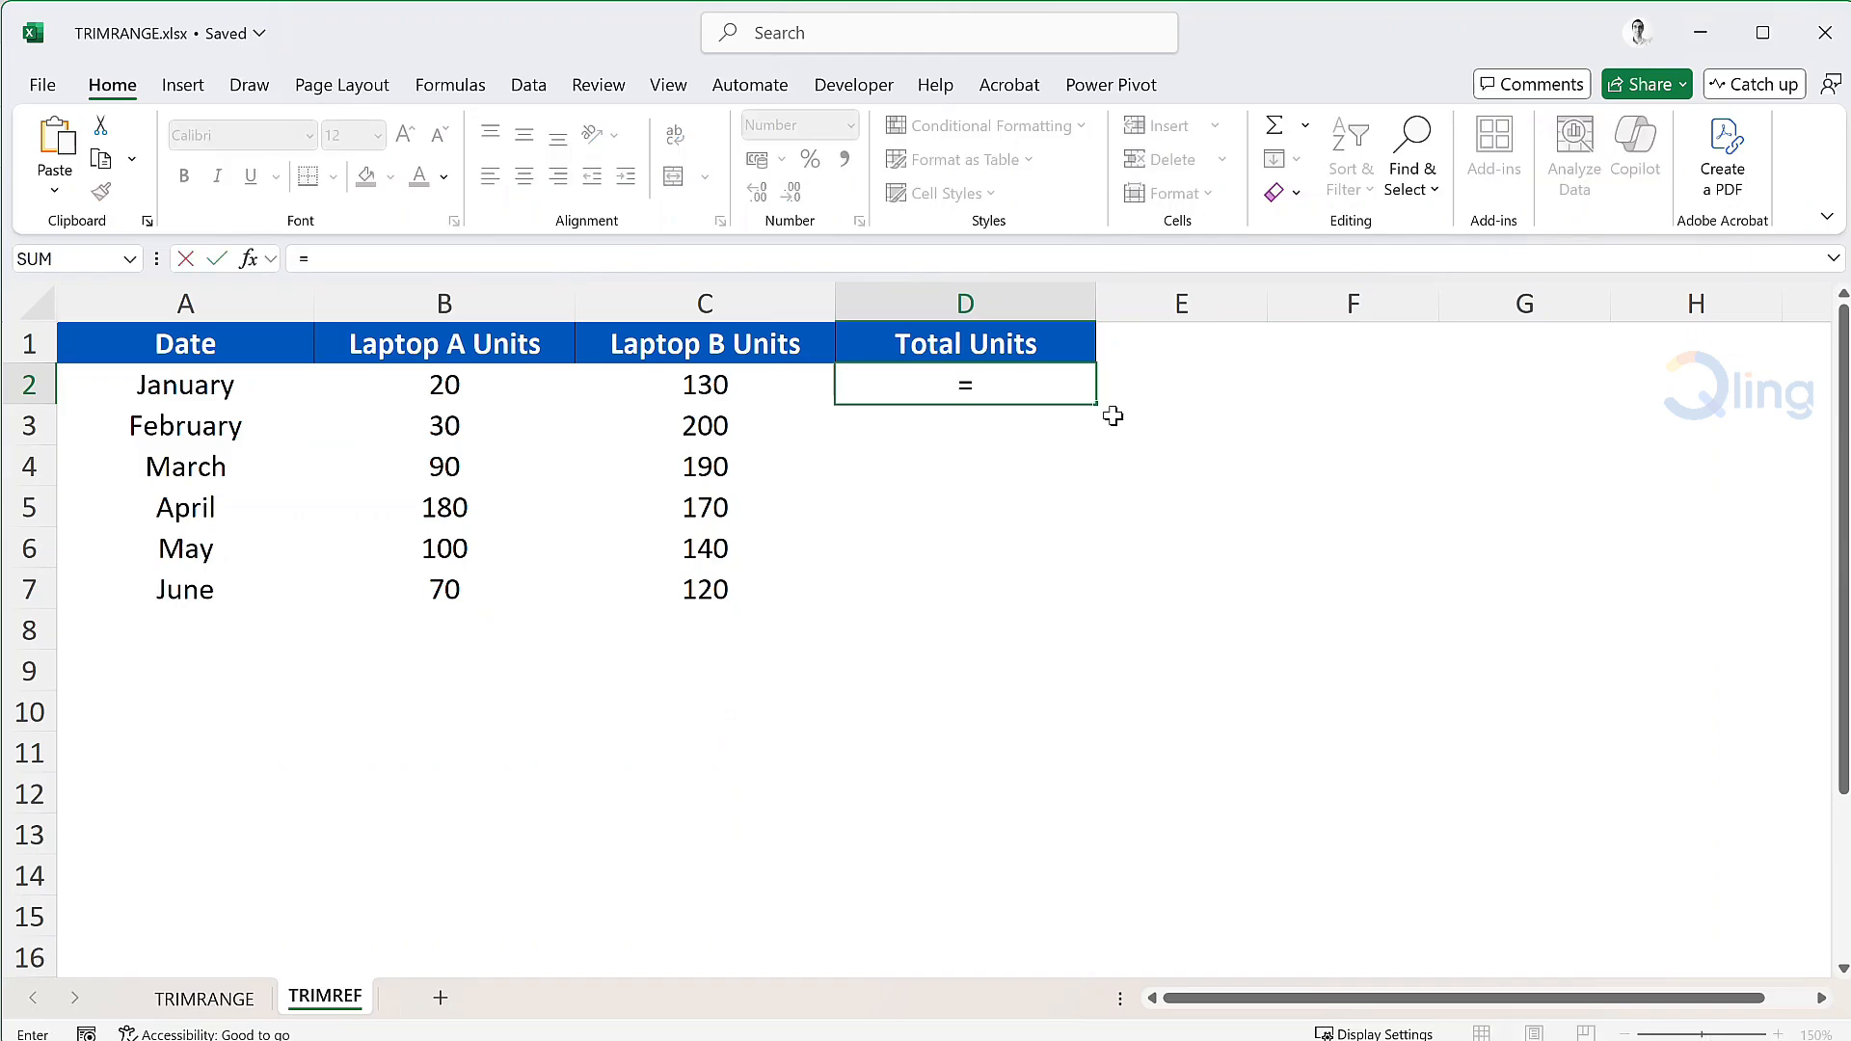
left_click_drag(473, 386, 467, 822)
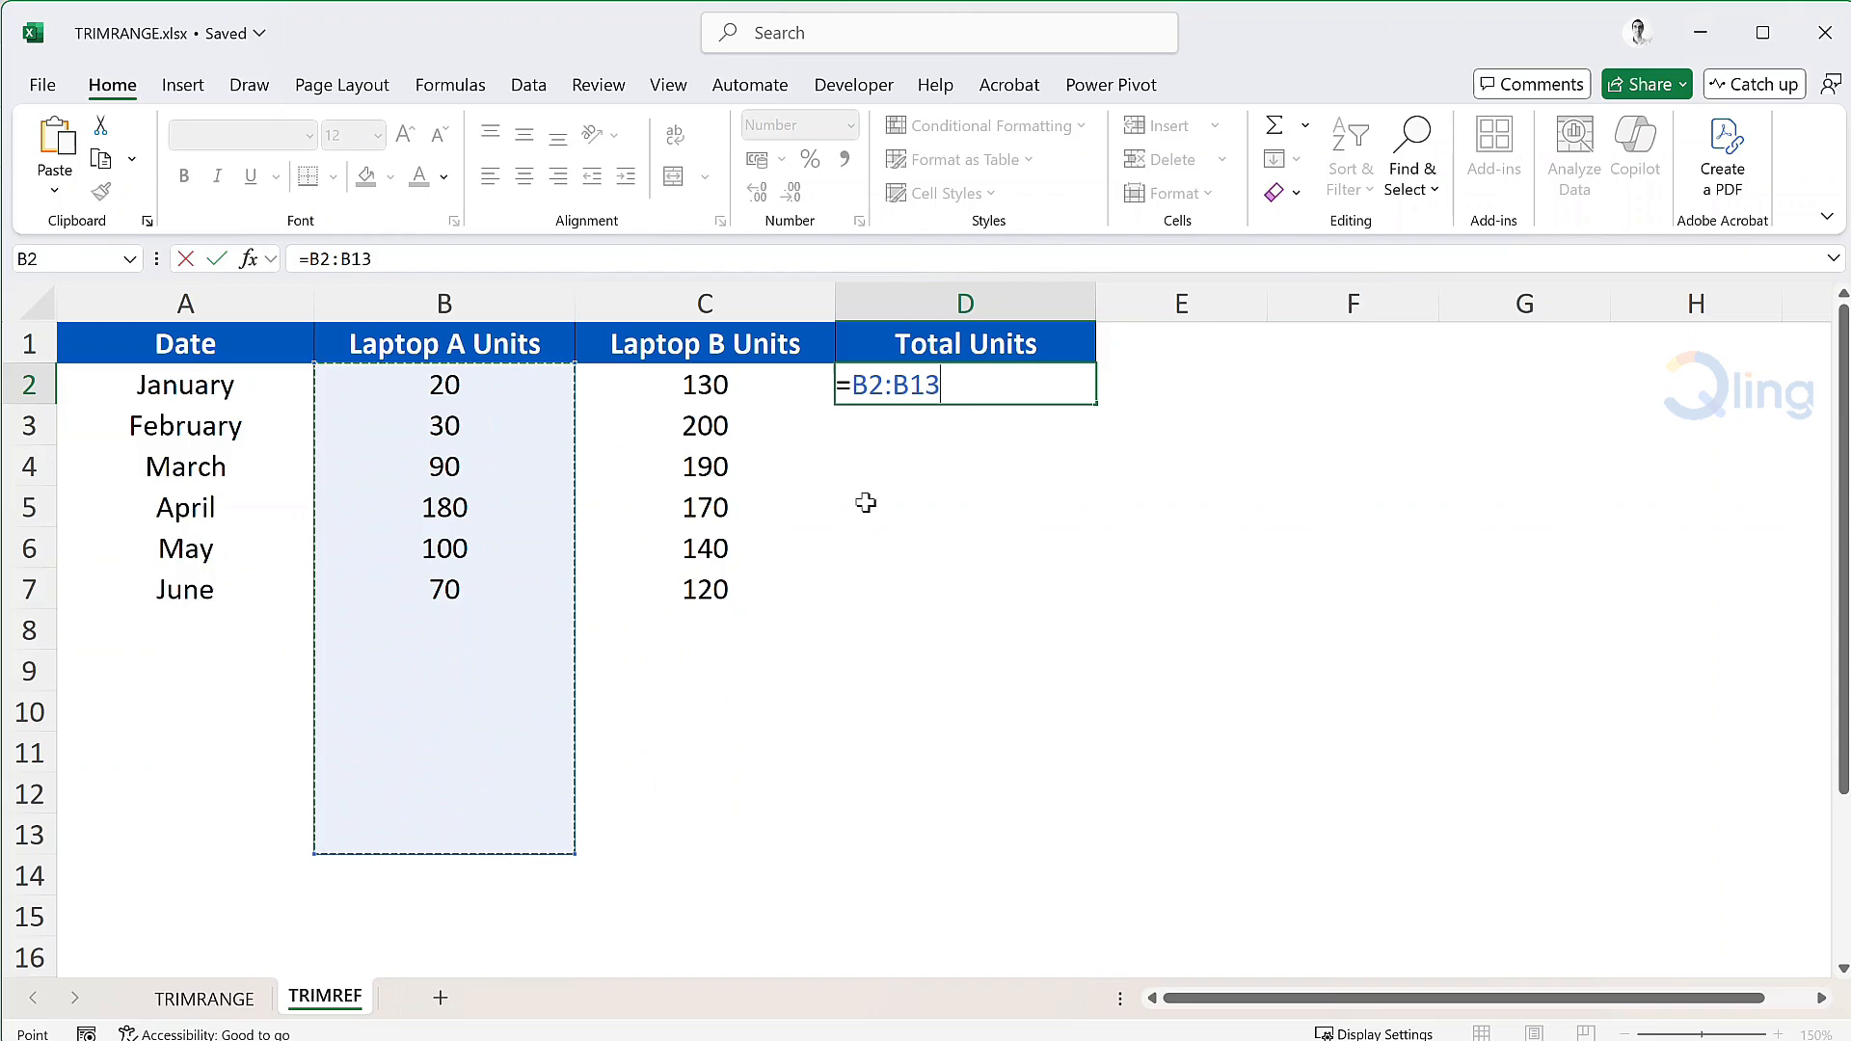
key("F2")
key("Left")
key("Left")
key("Left")
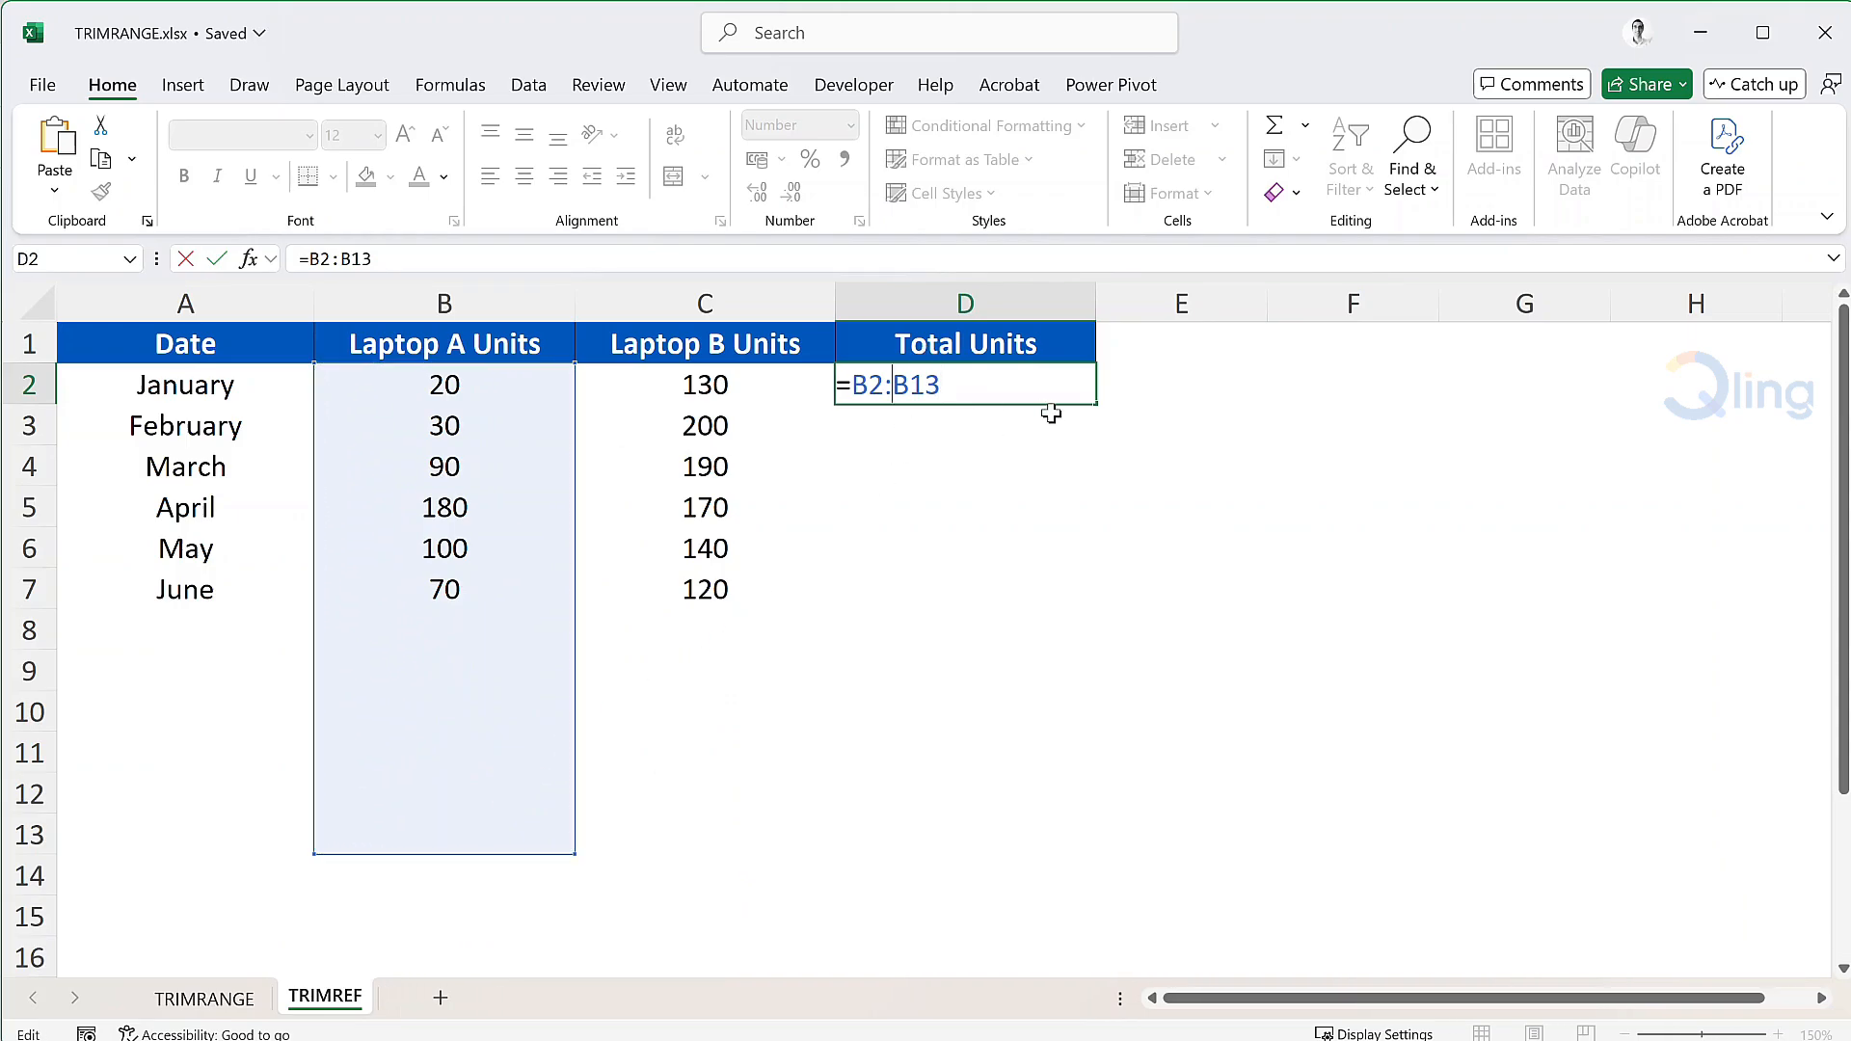
type(".")
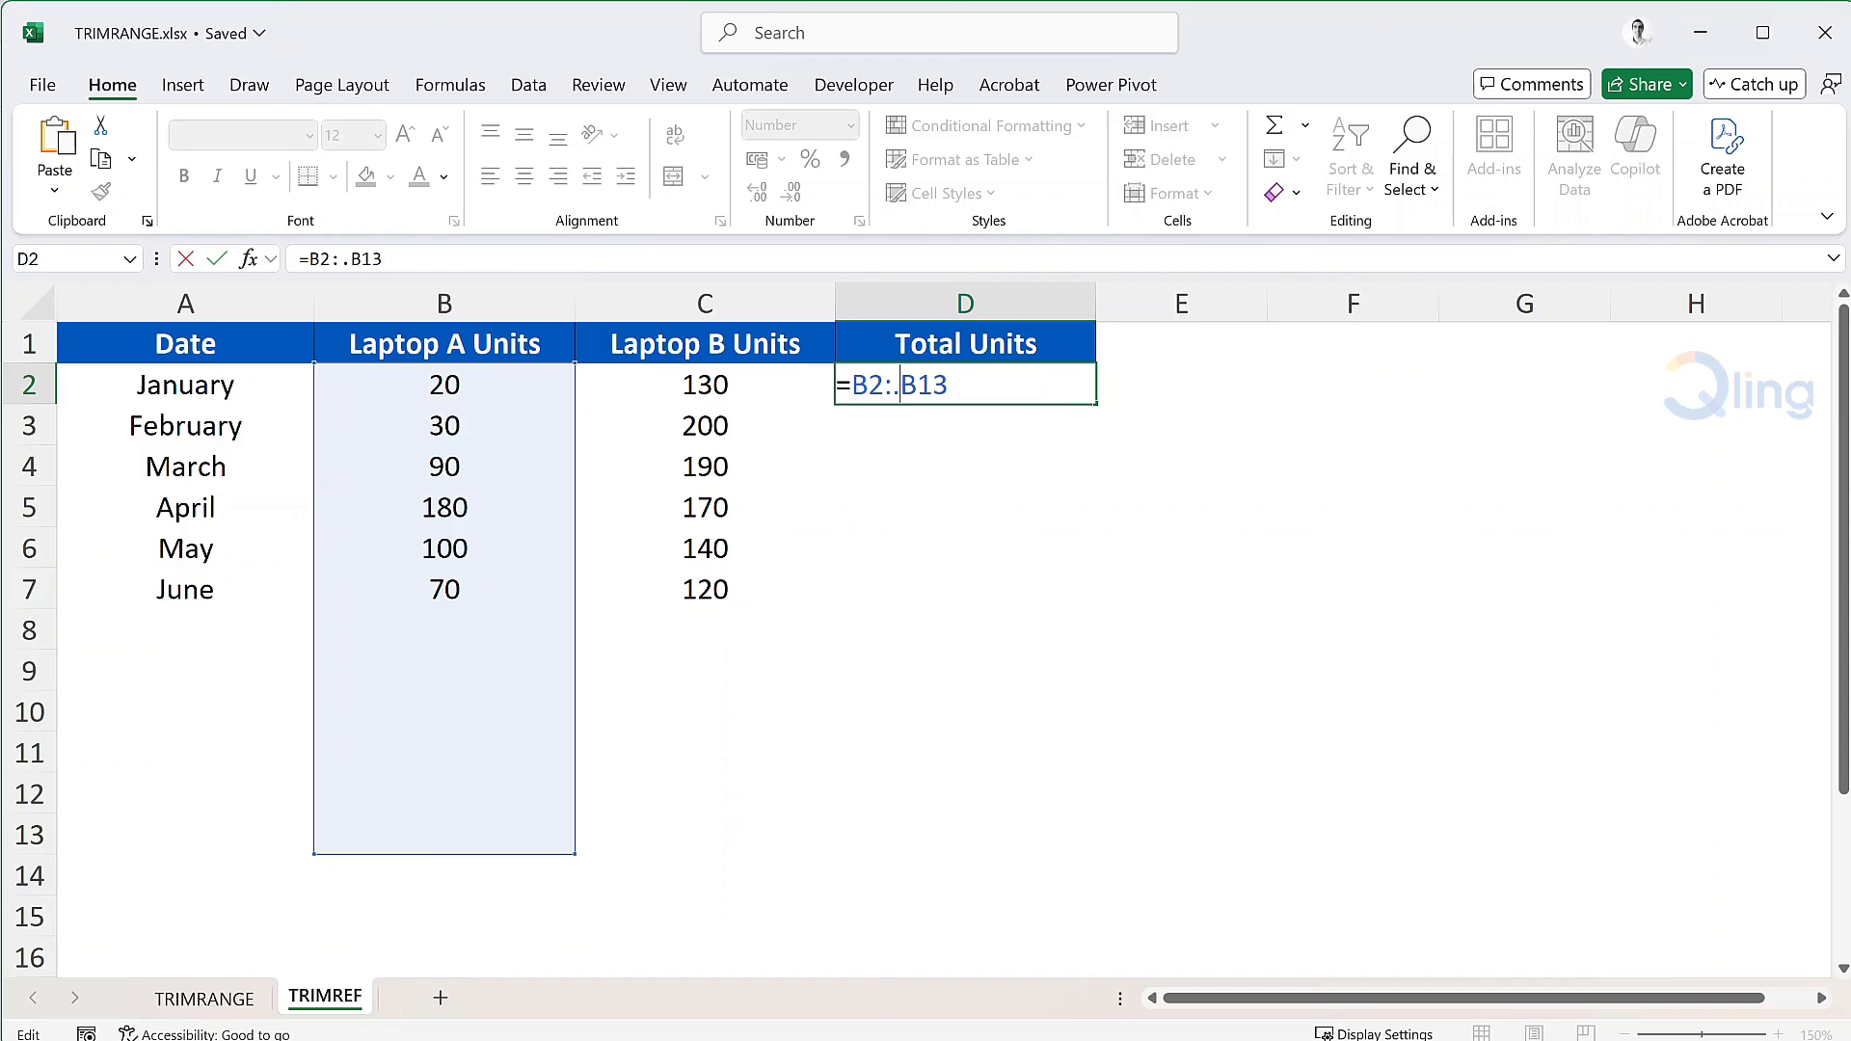
Finish D2 as =B2:.B13+C2:.C13, spilling totals 150, 230, 280, 350, 240, 190.
key("End")
type("+")
left_click_drag(727, 379, 719, 835)
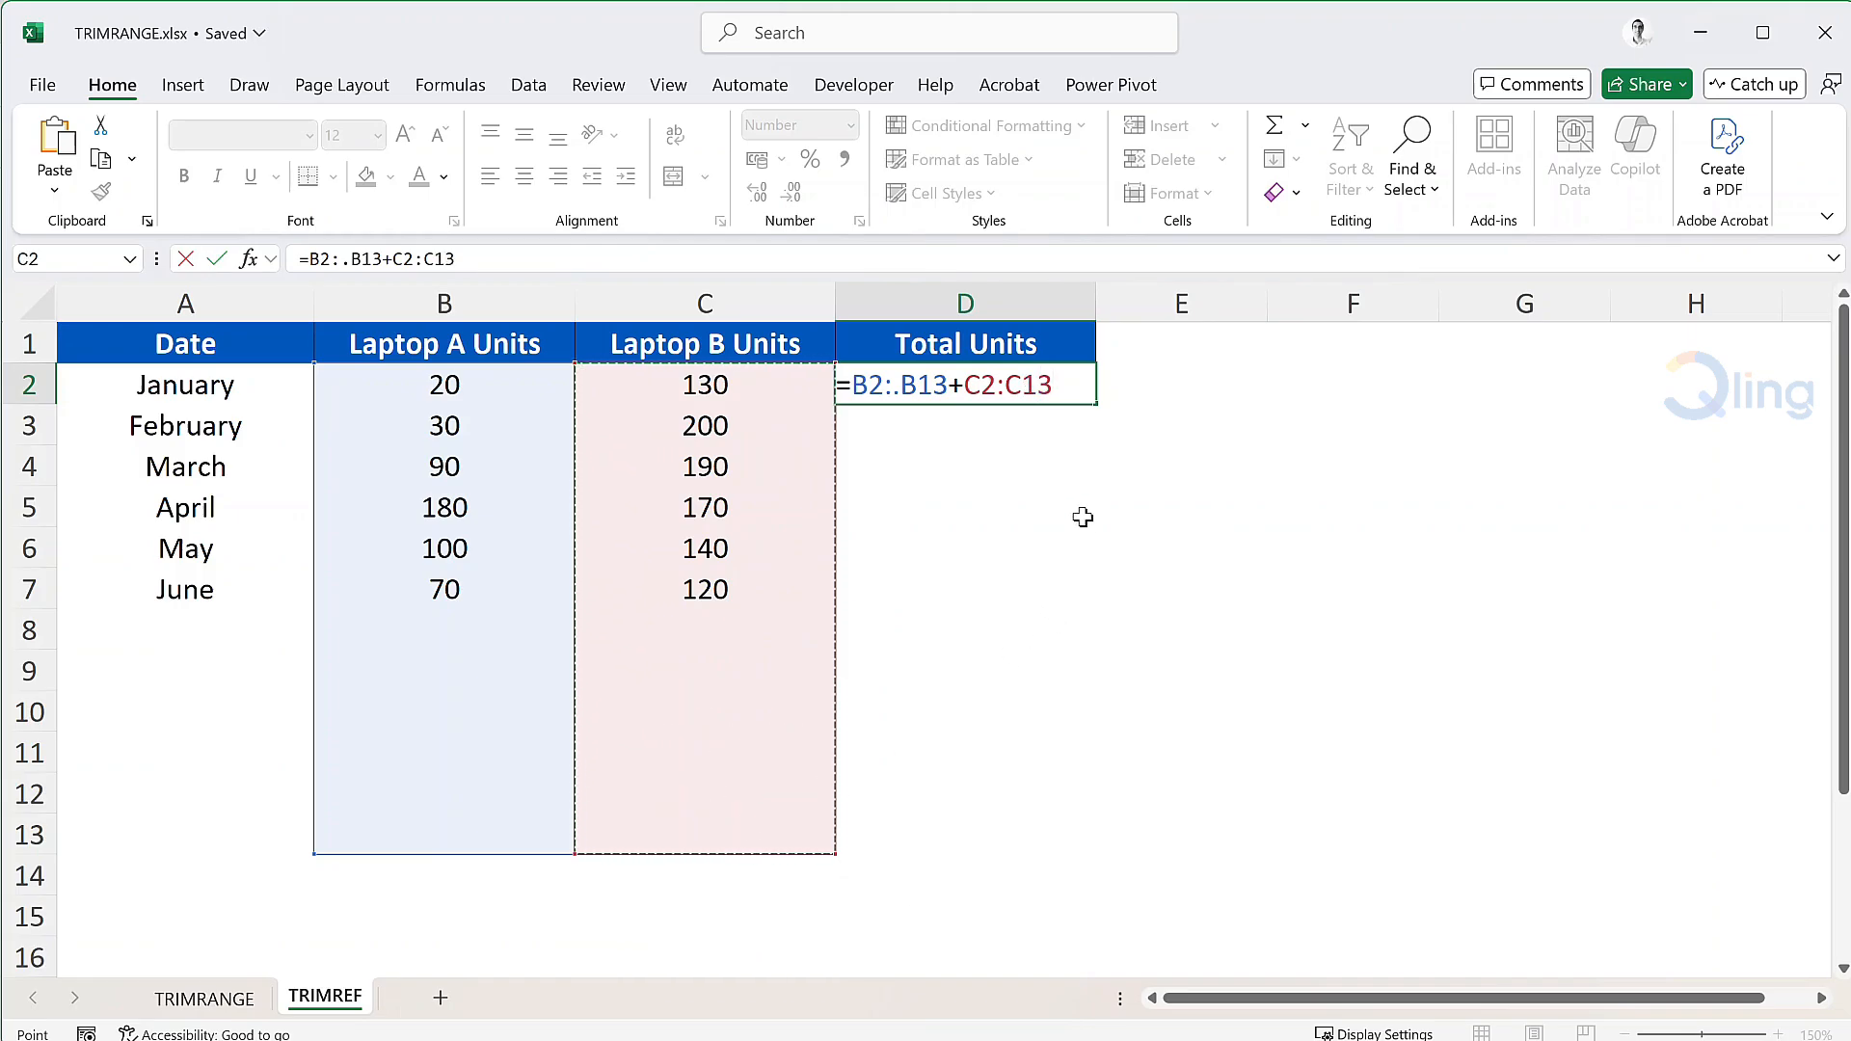
left_click(1004, 385)
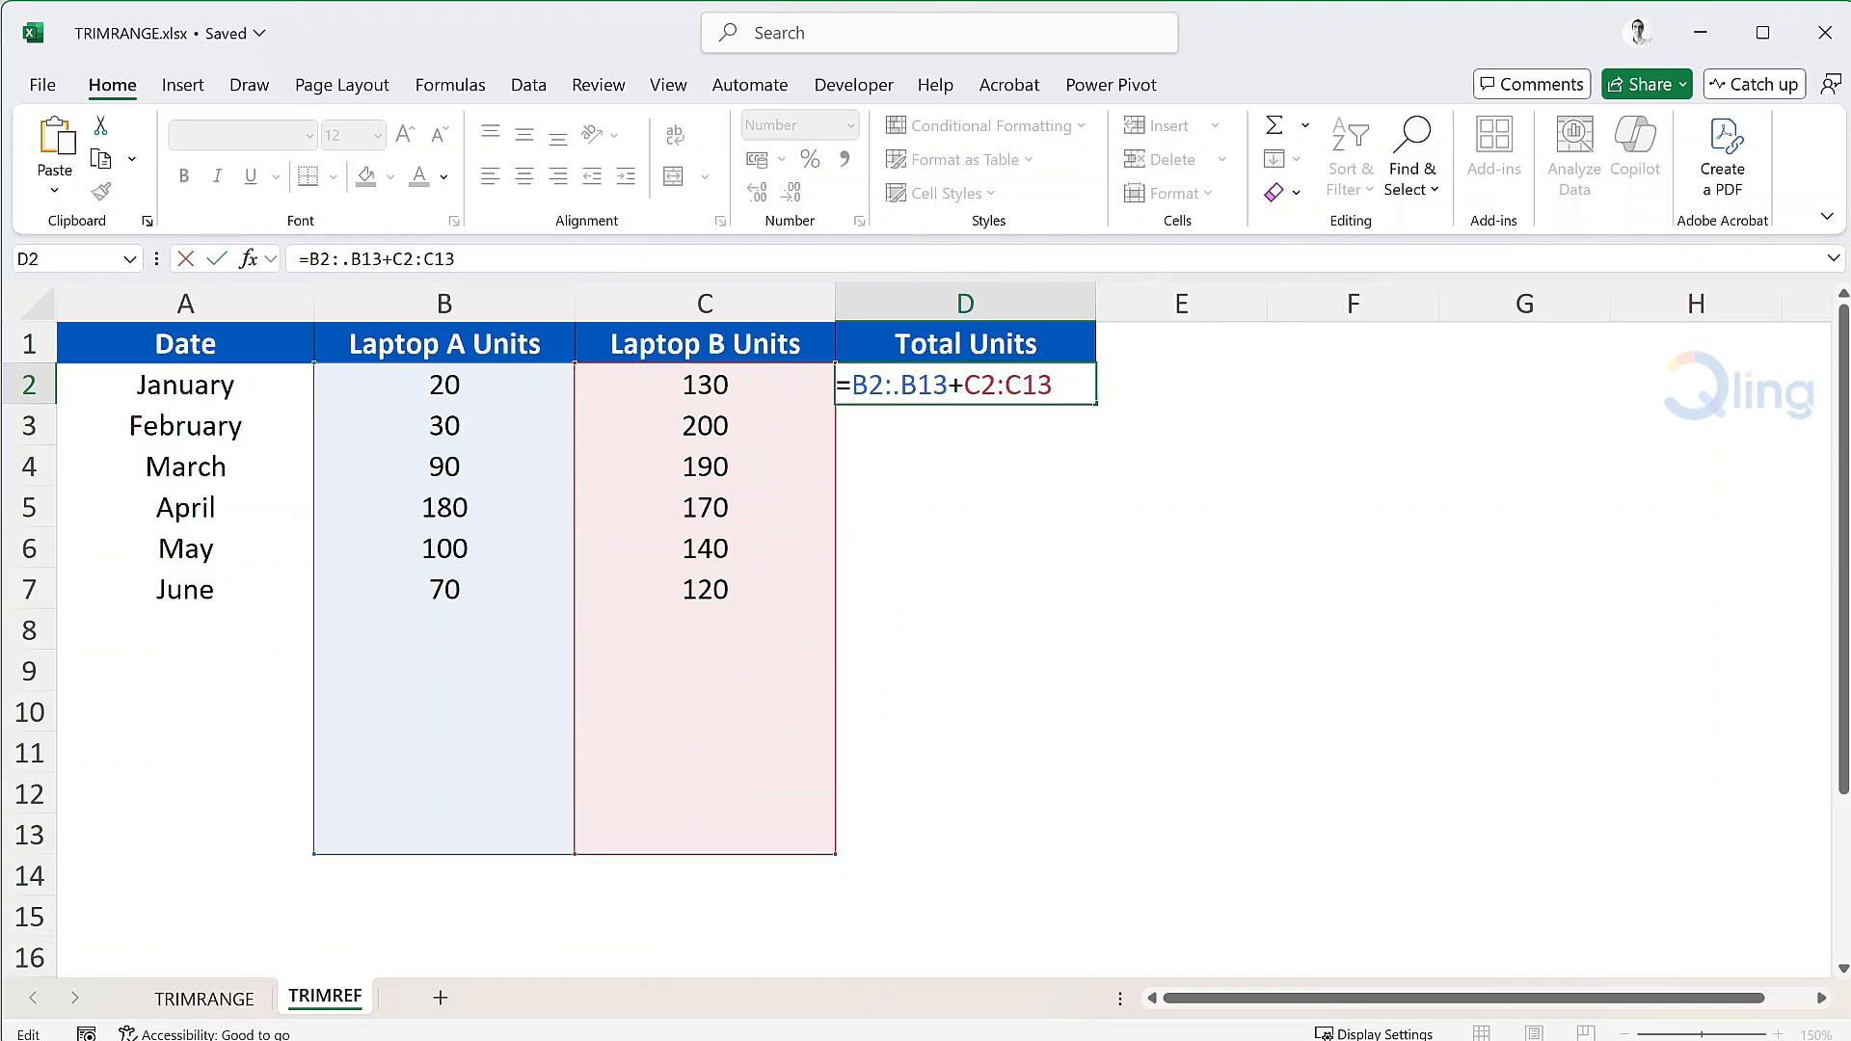
type(".")
key("Return")
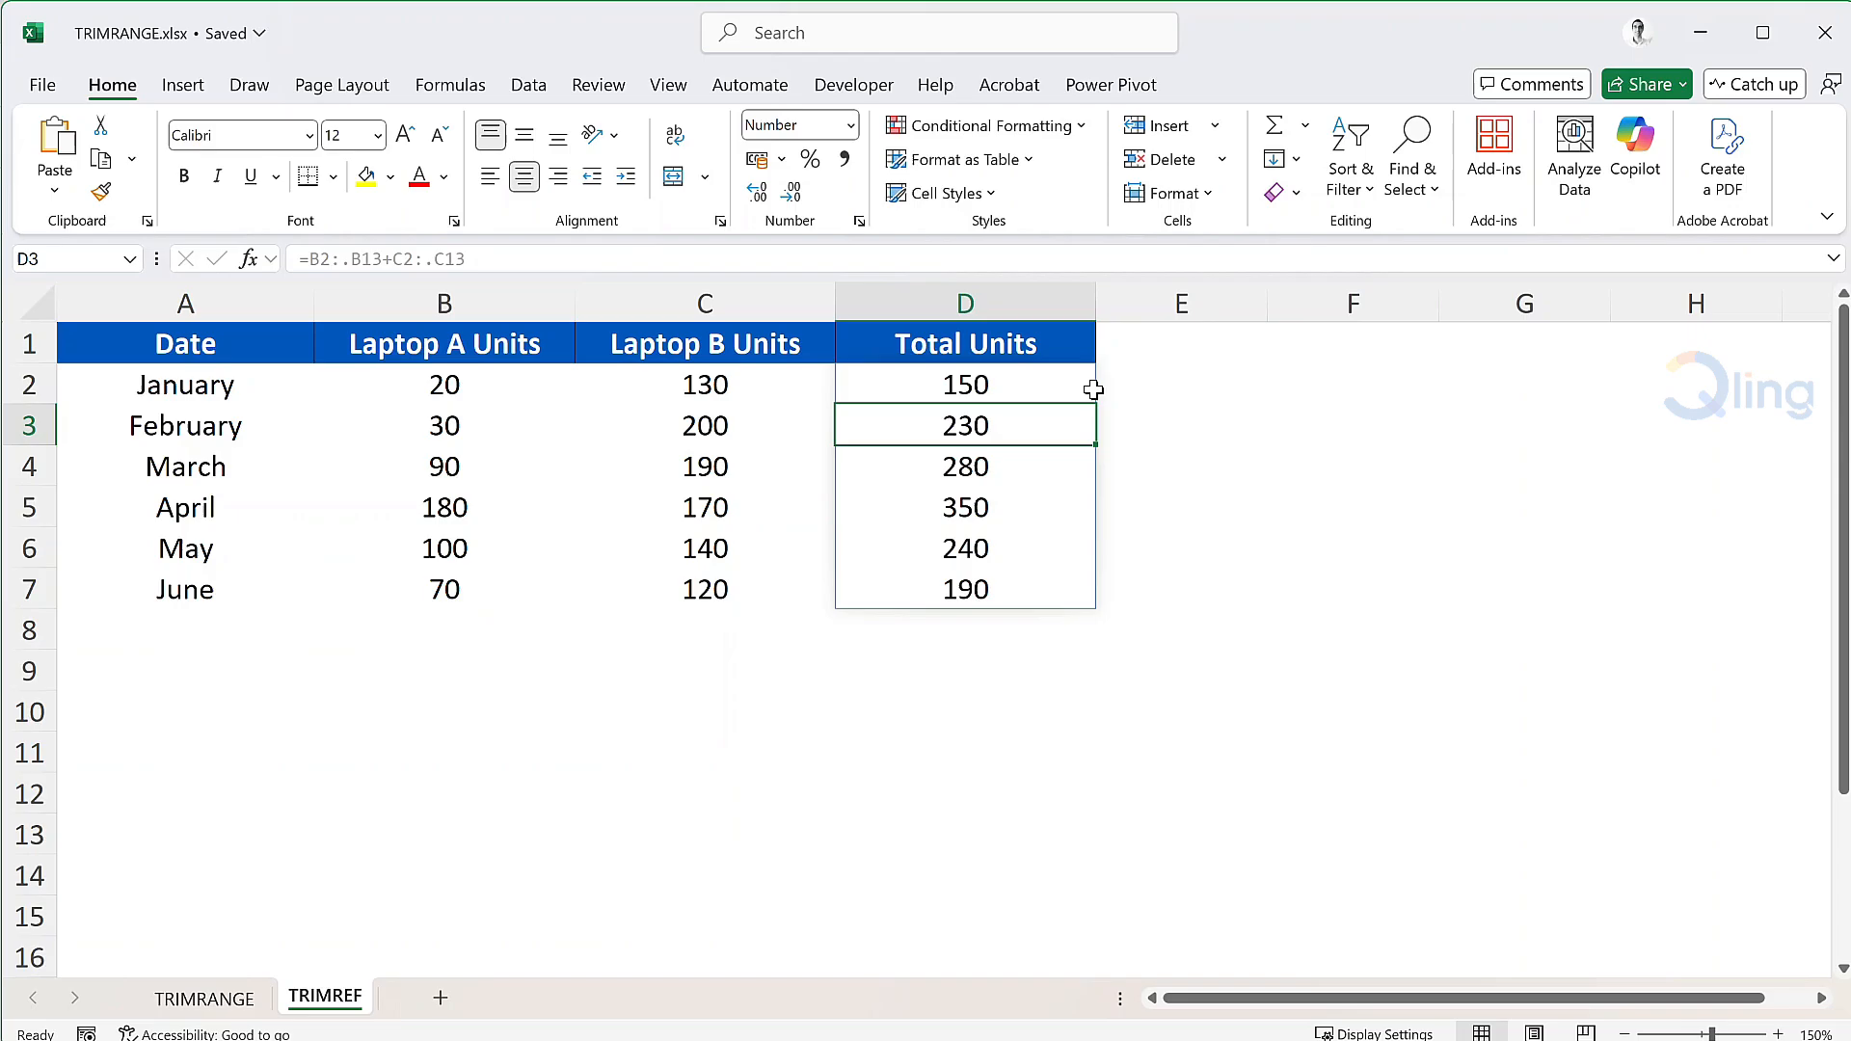
Enter July with 60 and 150 units in row 8, auto-extending Total Units to 210.
left_click(234, 648)
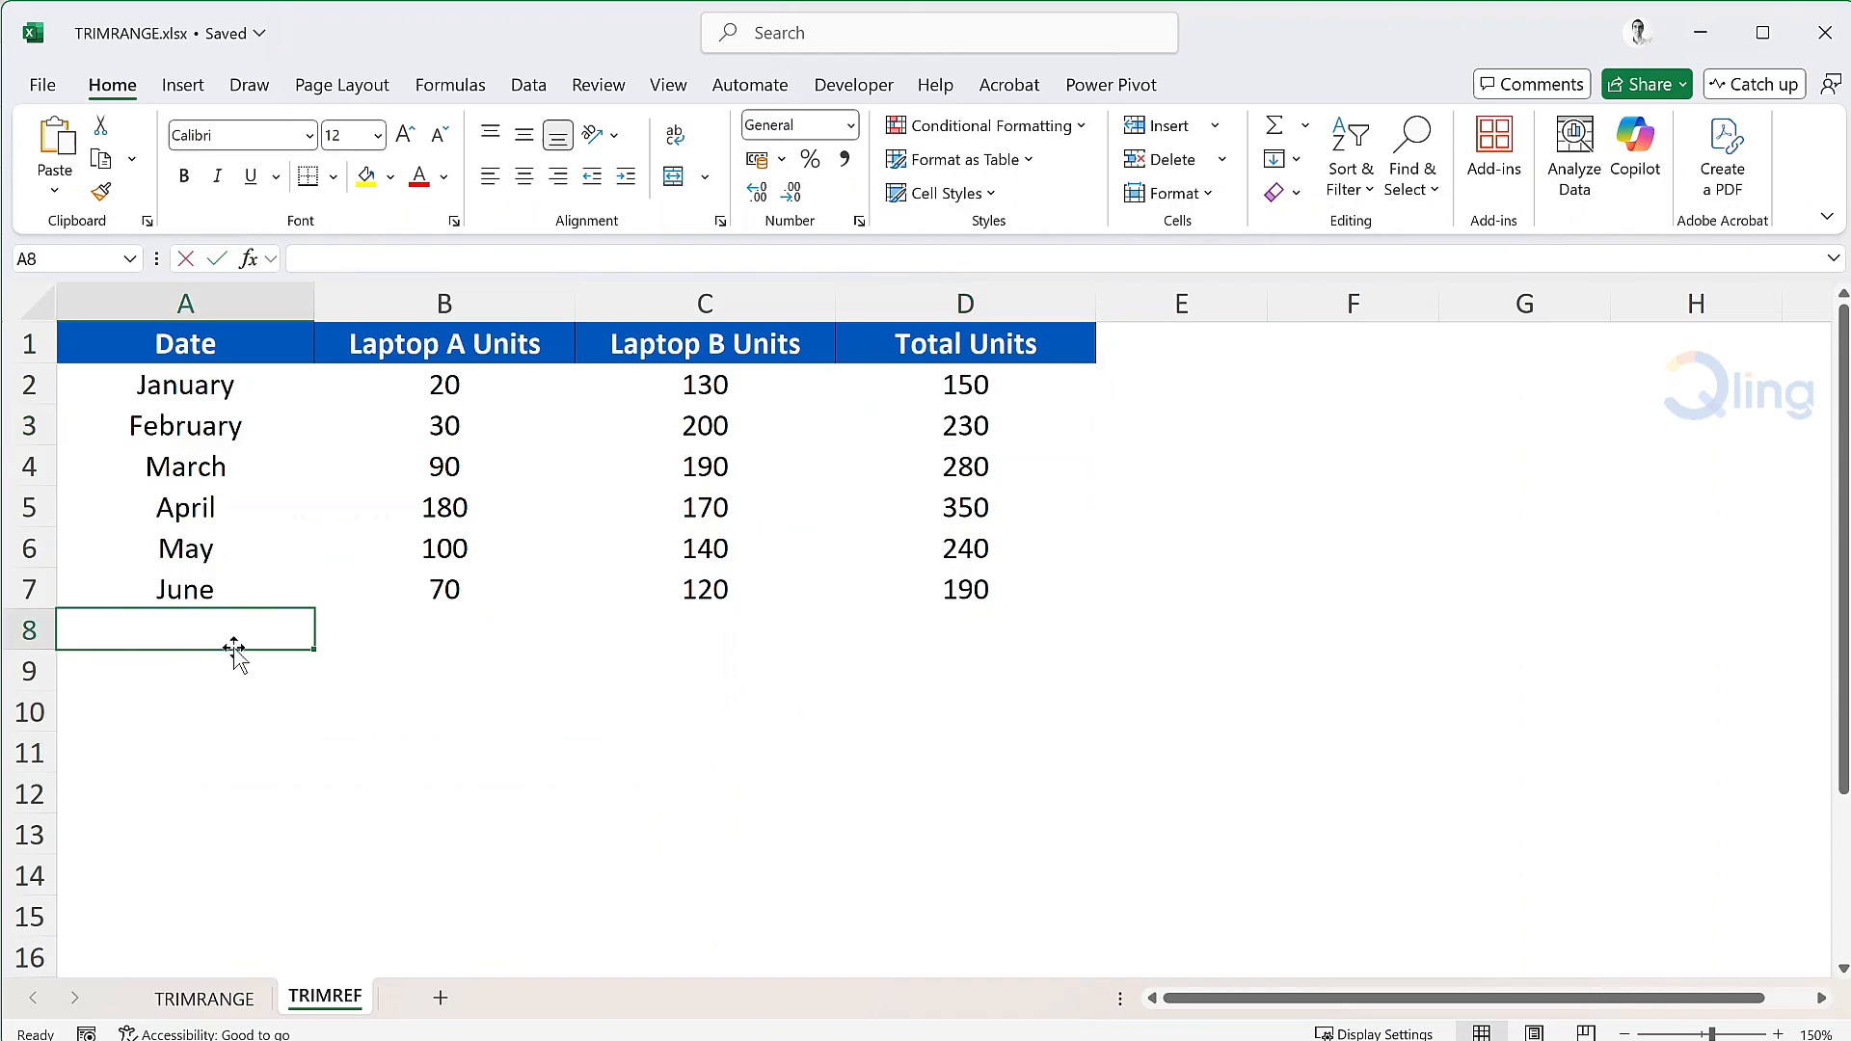
type("July")
key("Tab")
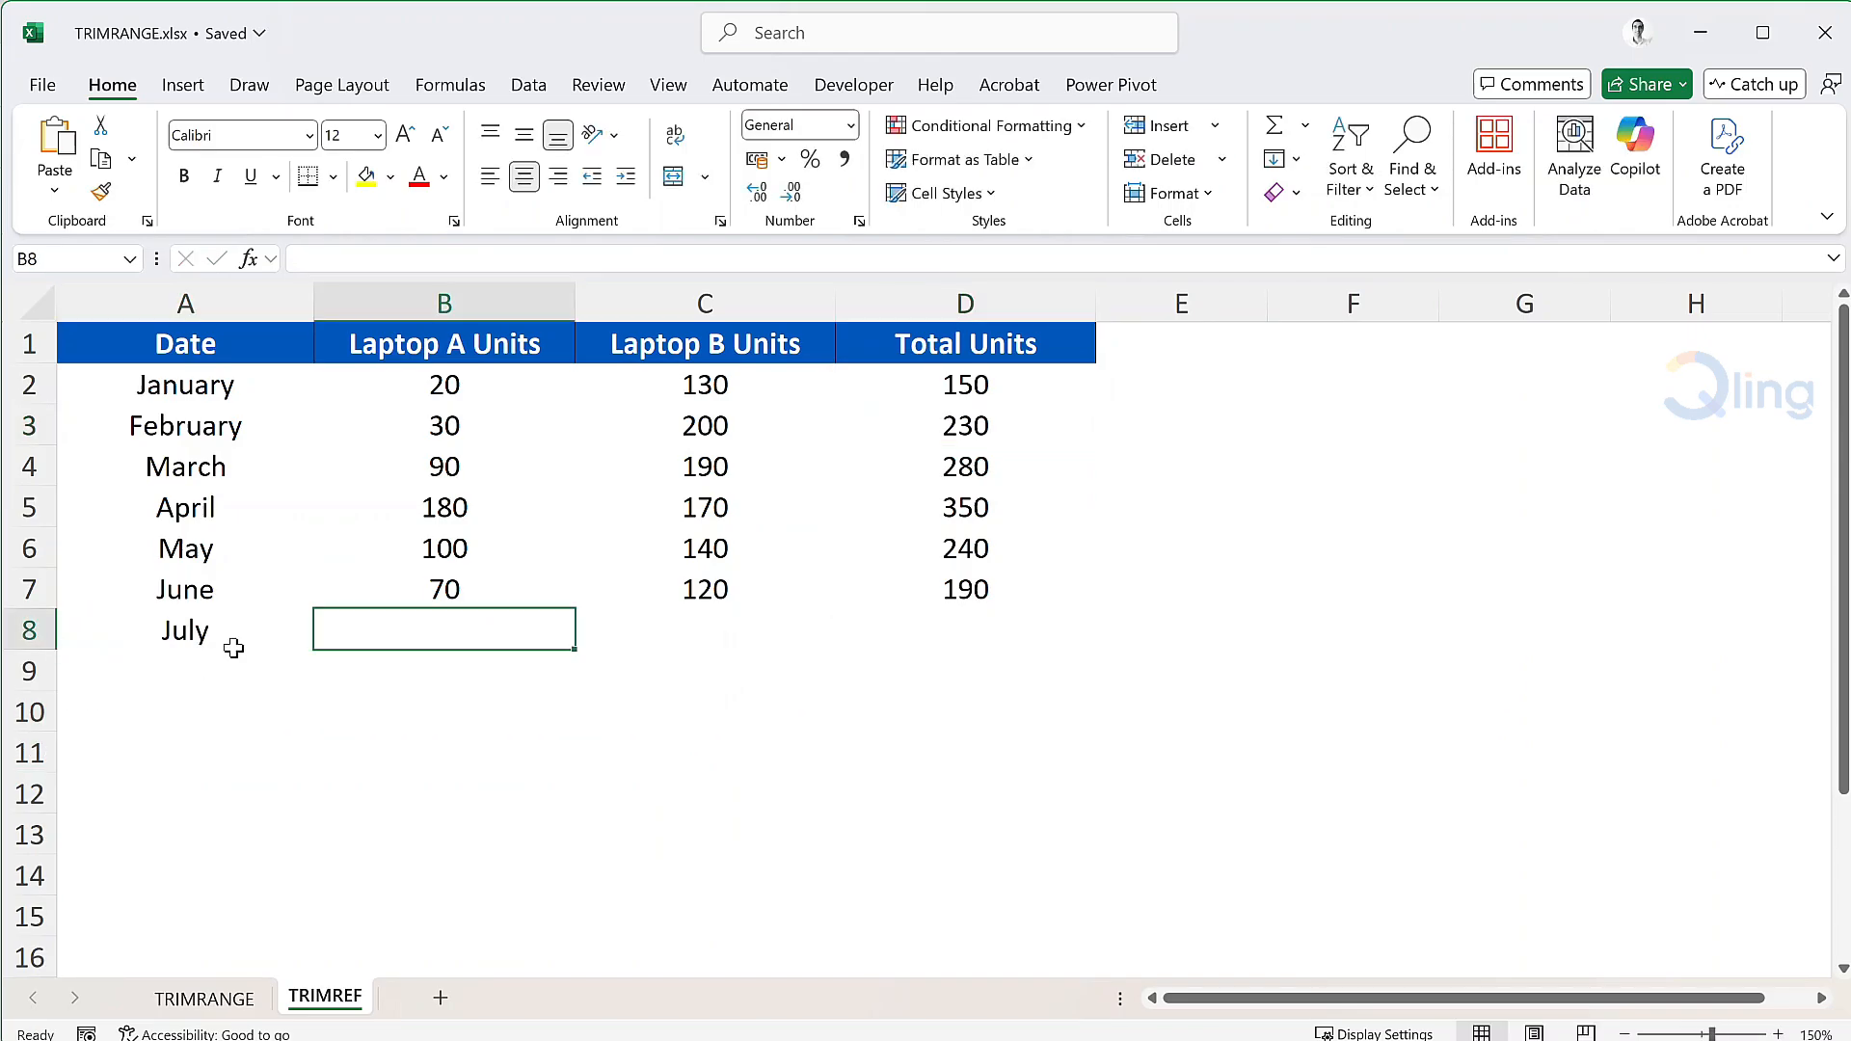
type("60")
key("Tab")
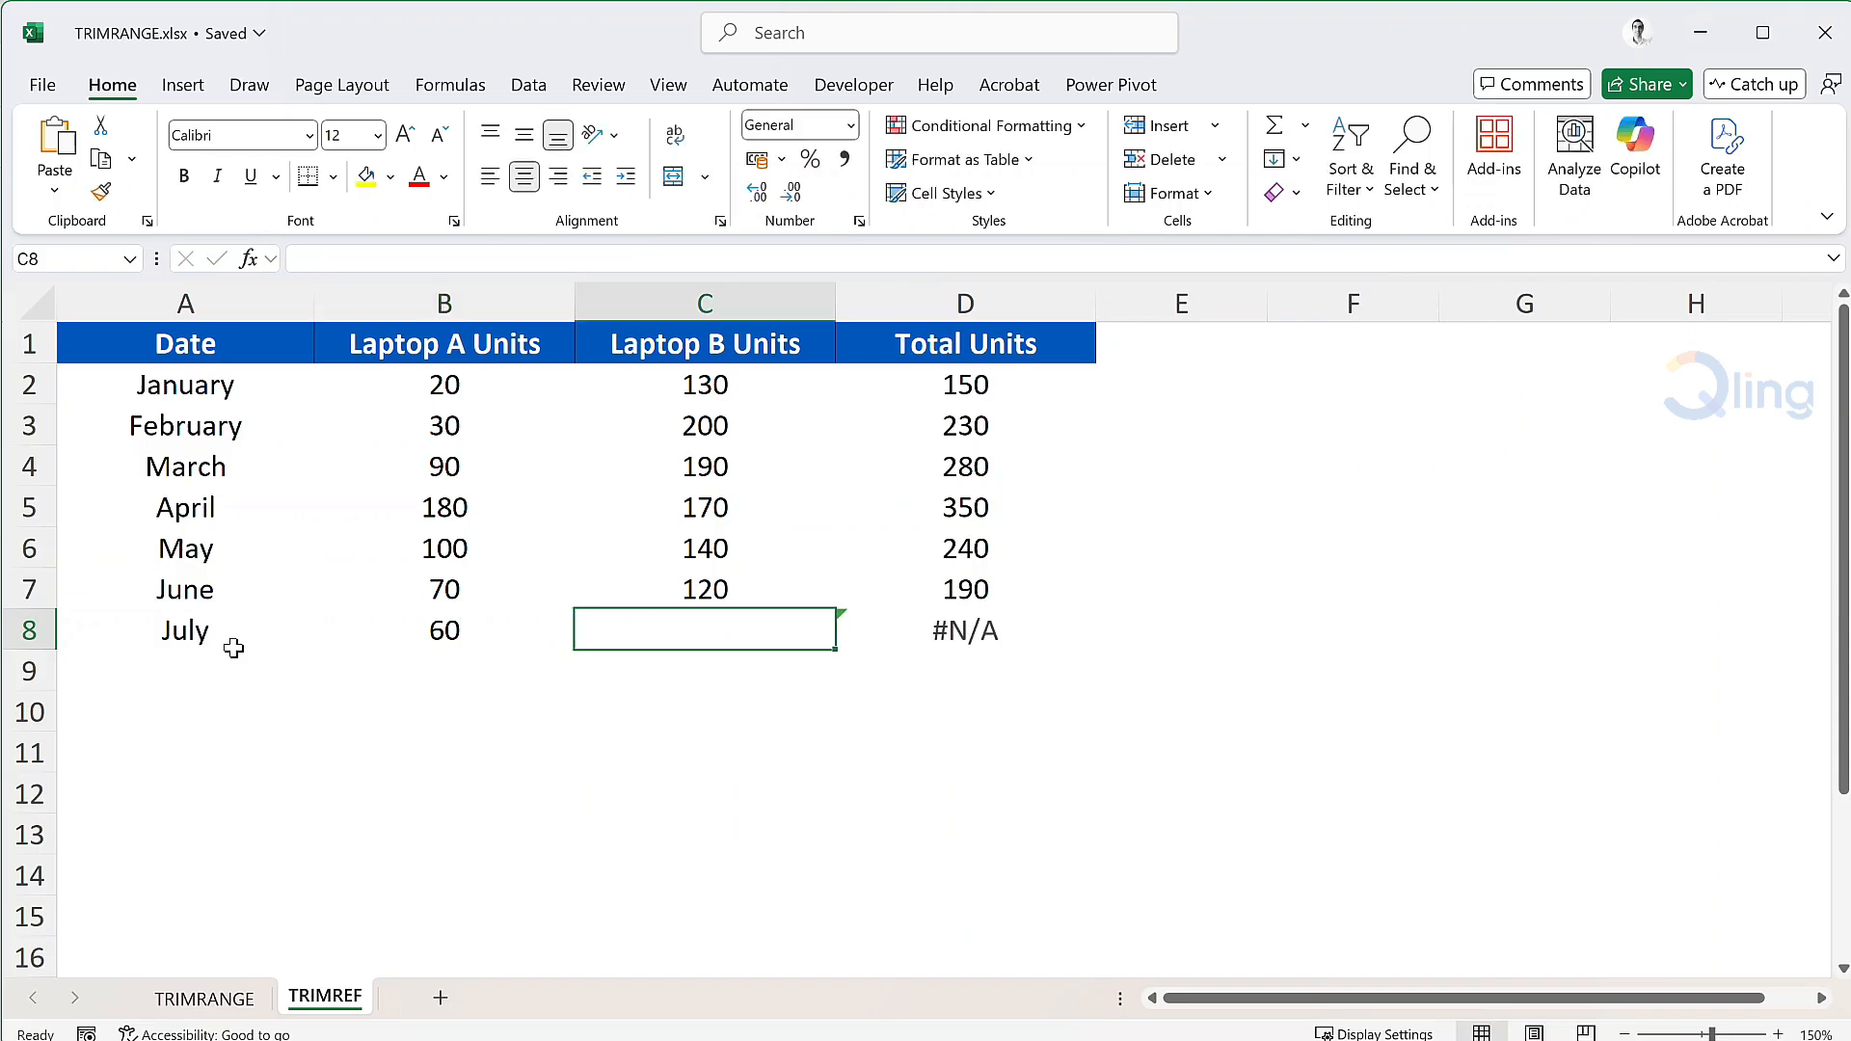
type("150")
key("Tab")
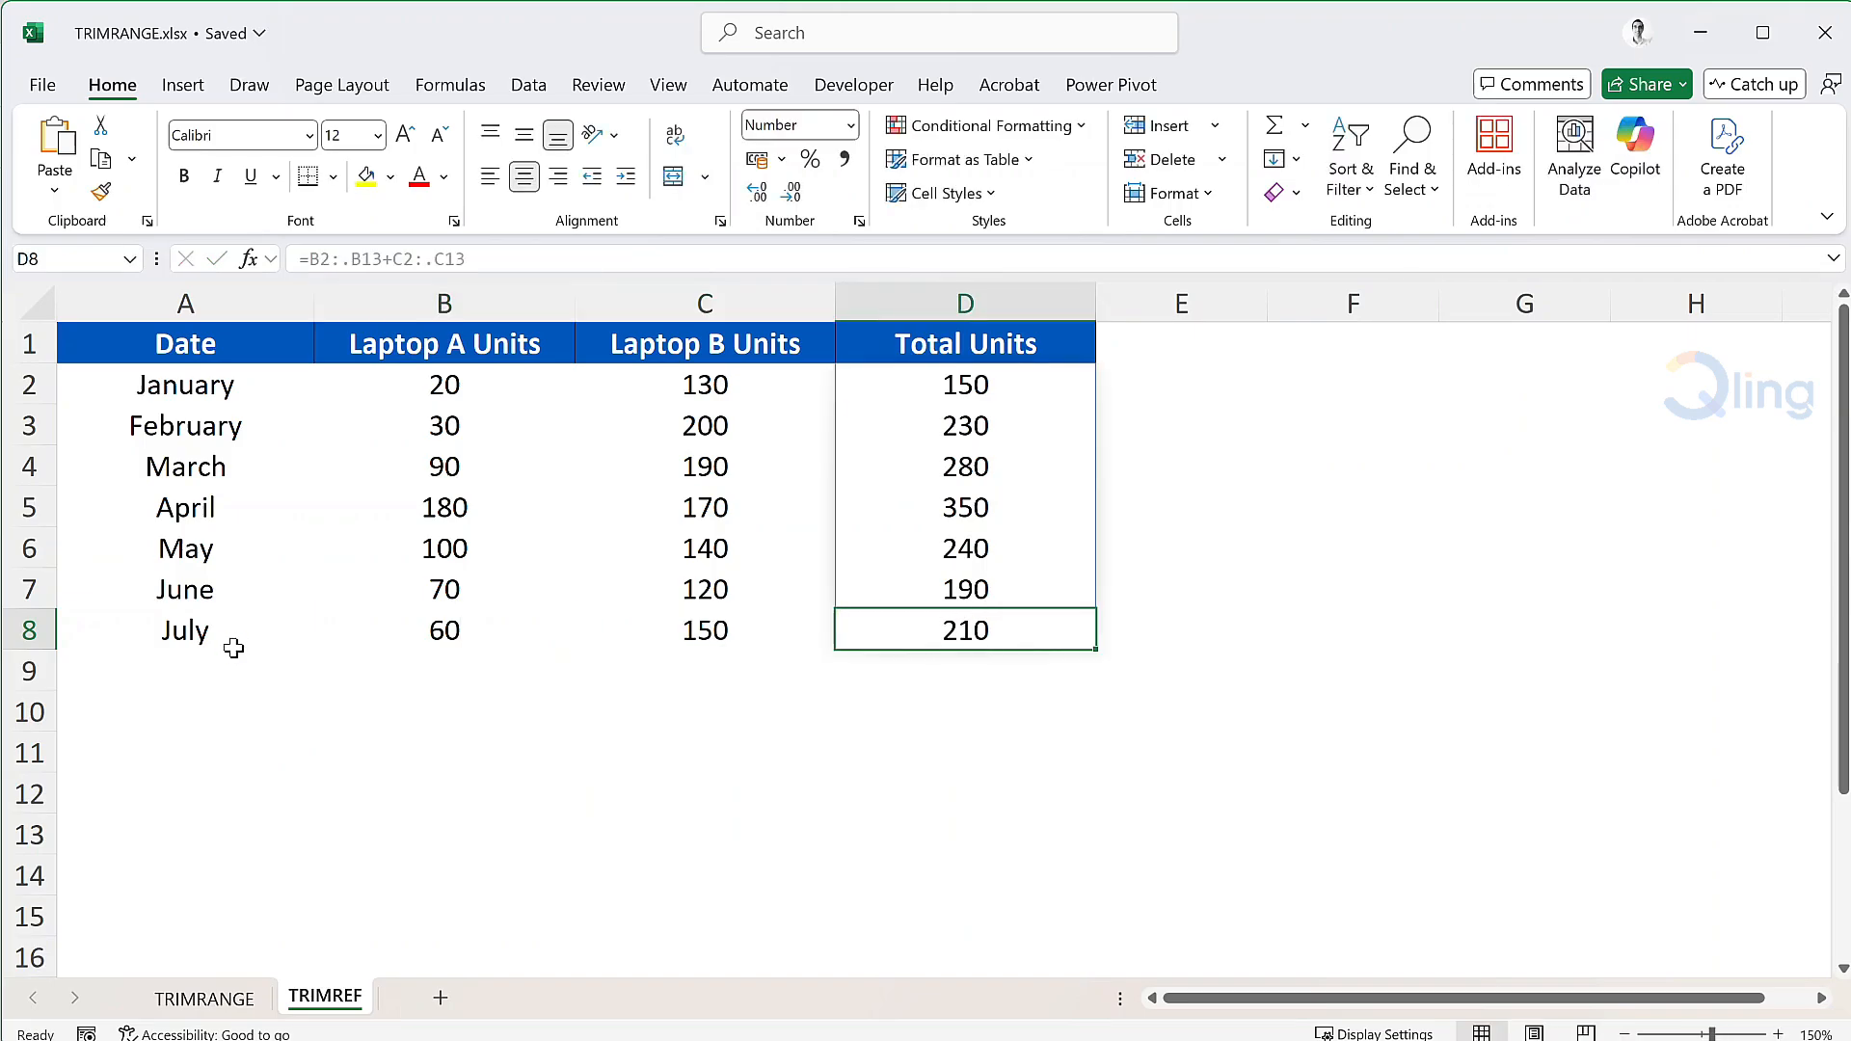